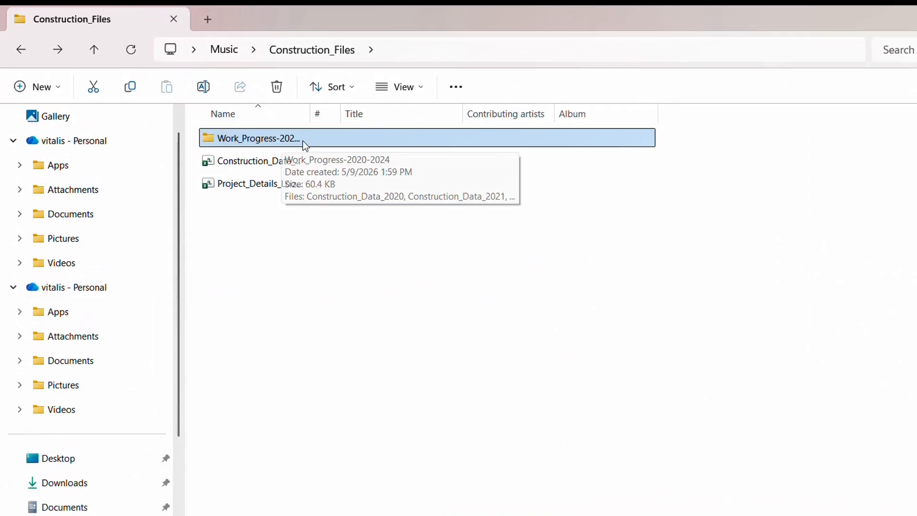
- Examine the yearly CSV files inside the Work_Progress-2020-2024 folder and the other items in Construction_Files
double_click(307, 140)
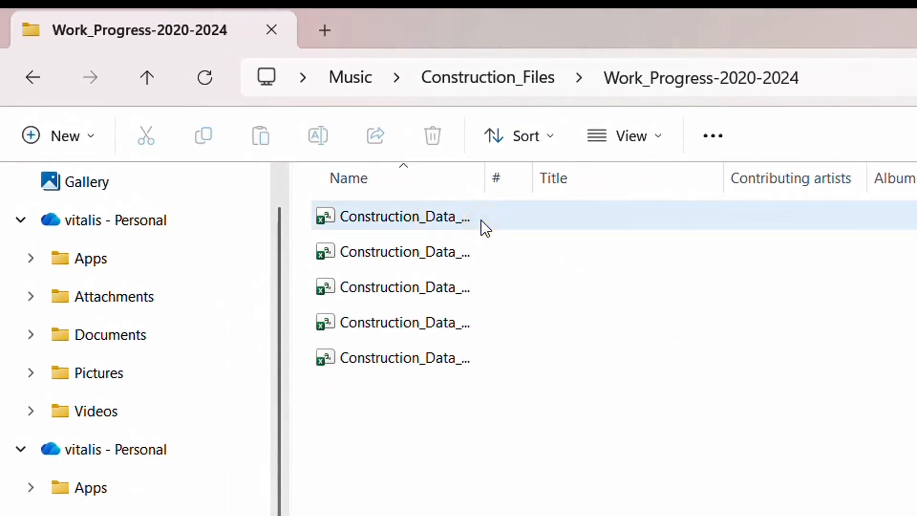
click(472, 218)
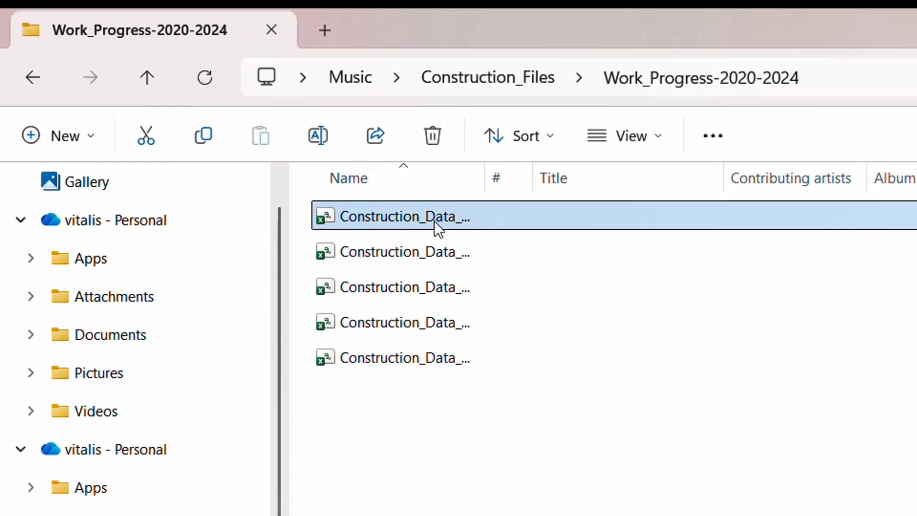
click(381, 253)
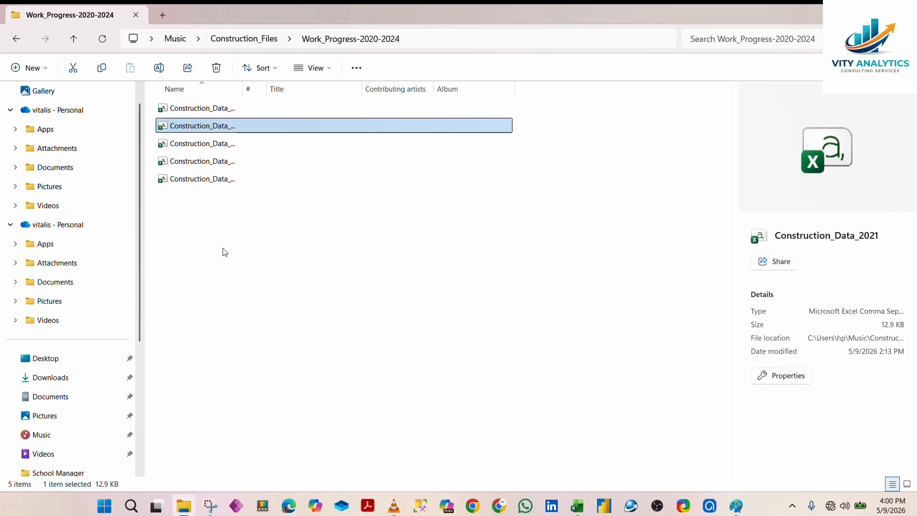
click(16, 39)
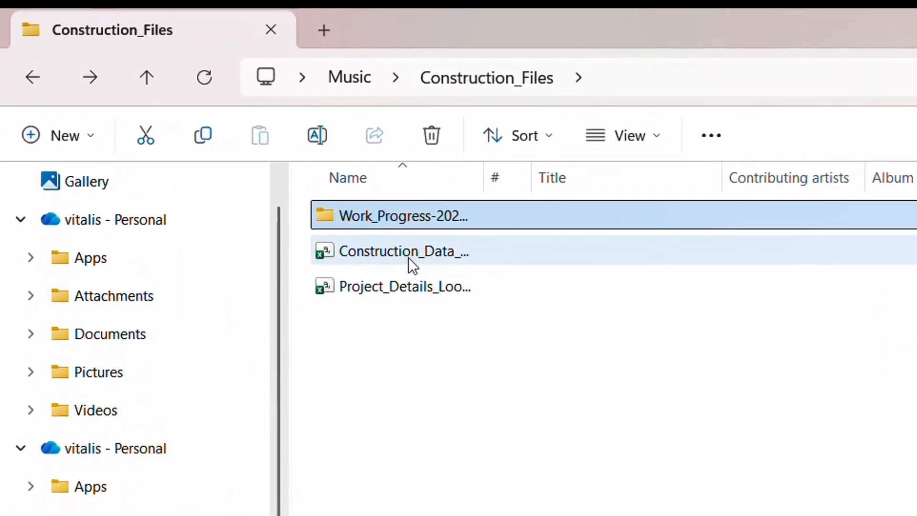
click(409, 258)
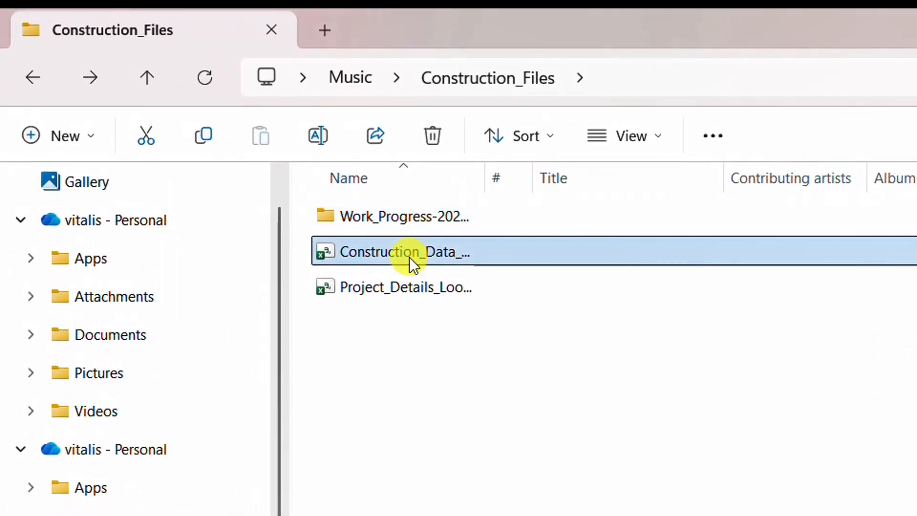
click(472, 224)
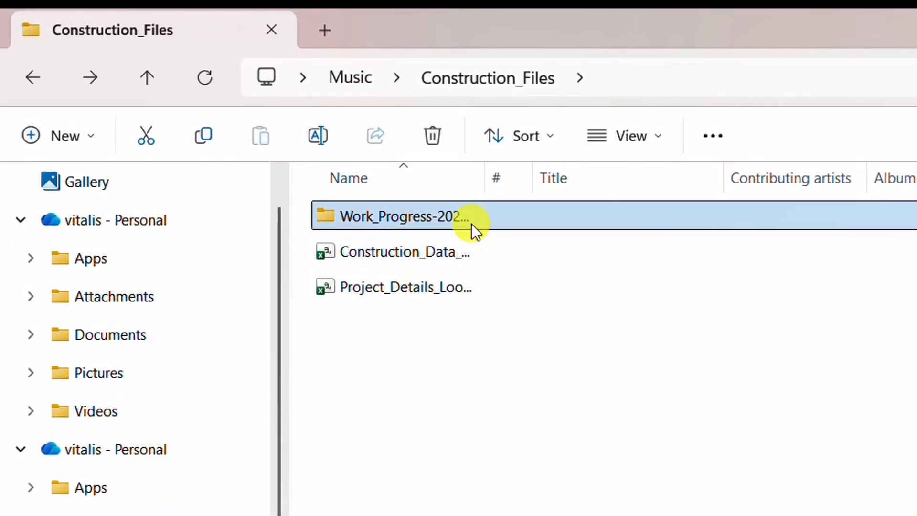
click(451, 259)
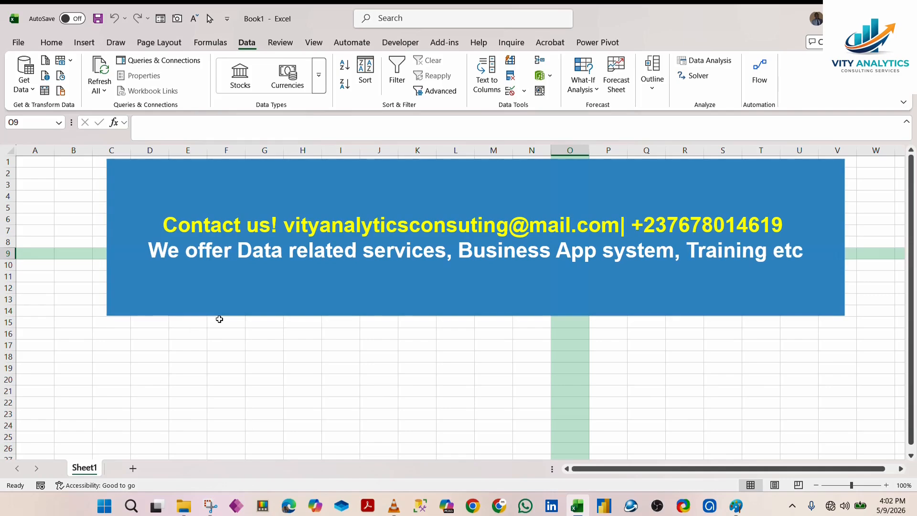
- In Excel, get data from a folder, using Work_Progress-2020-2024 in Construction_Files as the source
click(249, 43)
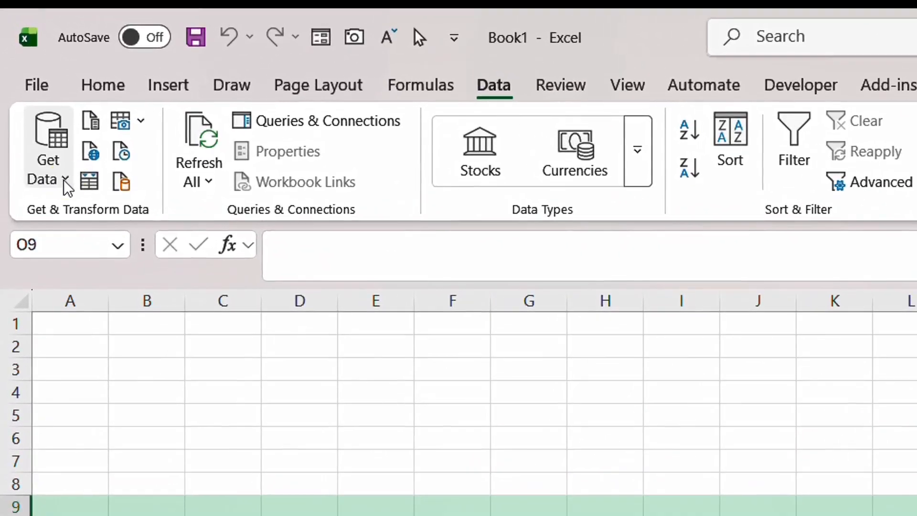
click(32, 90)
mouse_move(167, 276)
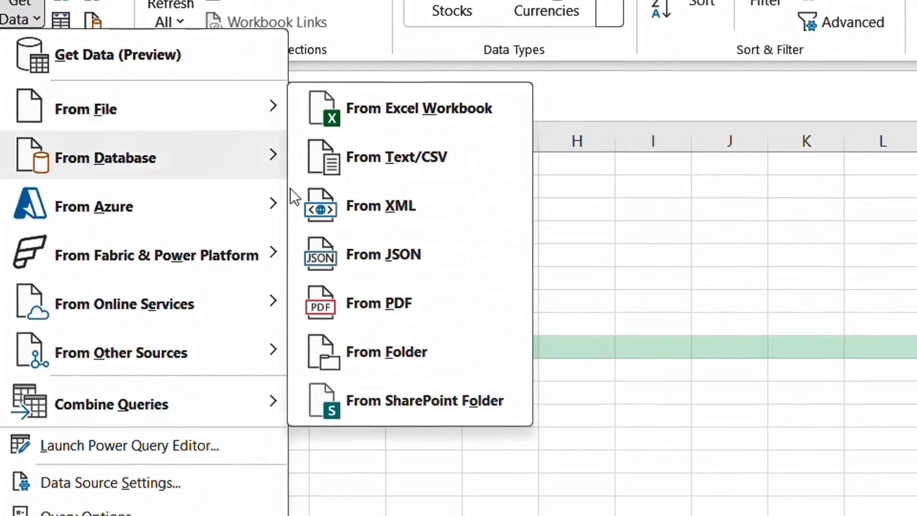
click(456, 506)
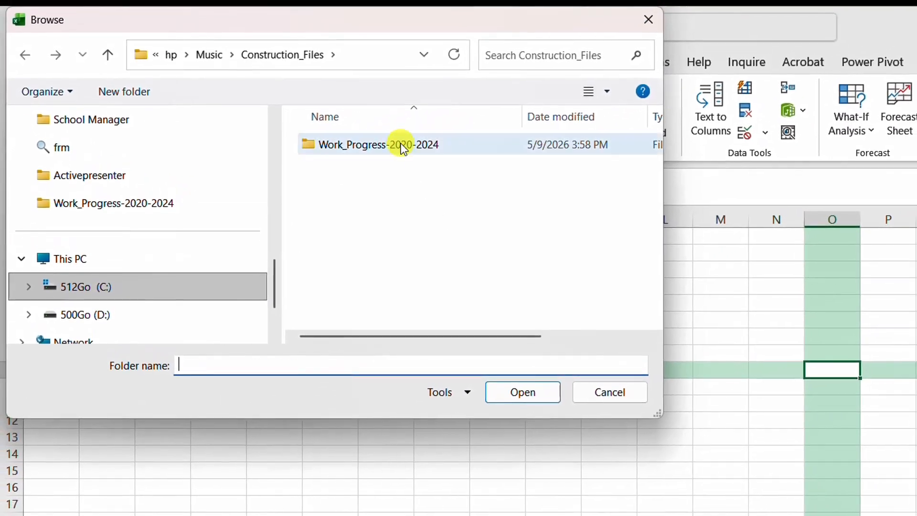
click(402, 145)
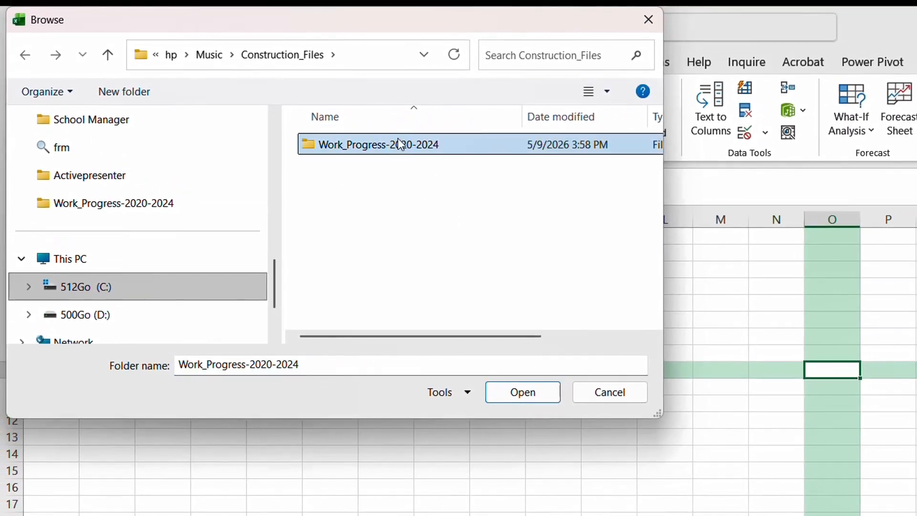
click(526, 393)
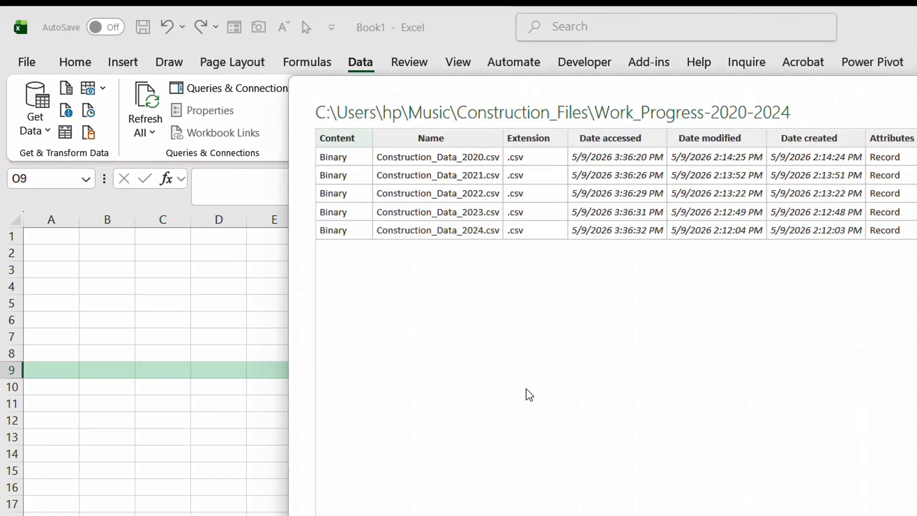
drag(816, 91, 625, 97)
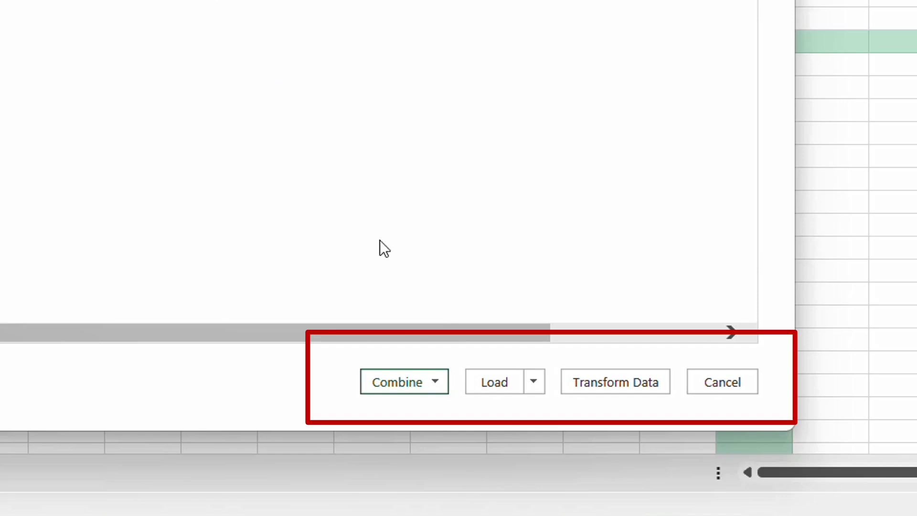
click(440, 387)
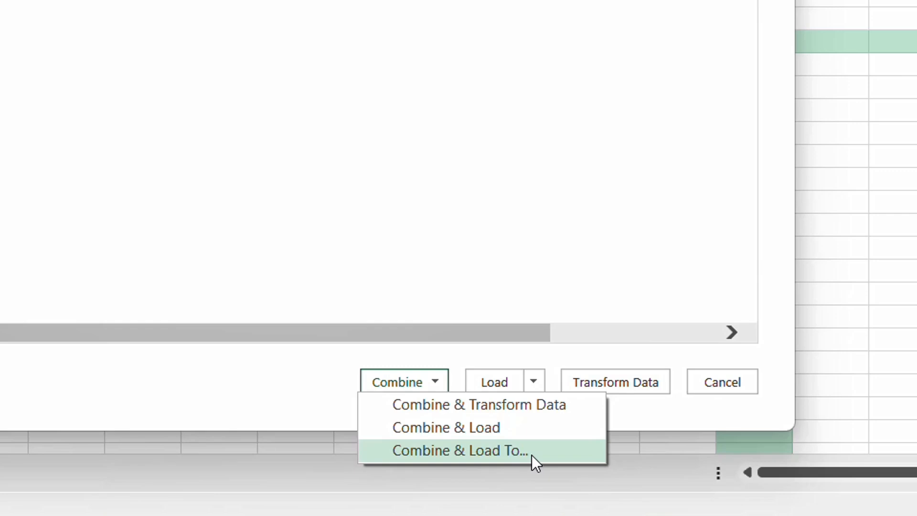
click(516, 292)
click(534, 382)
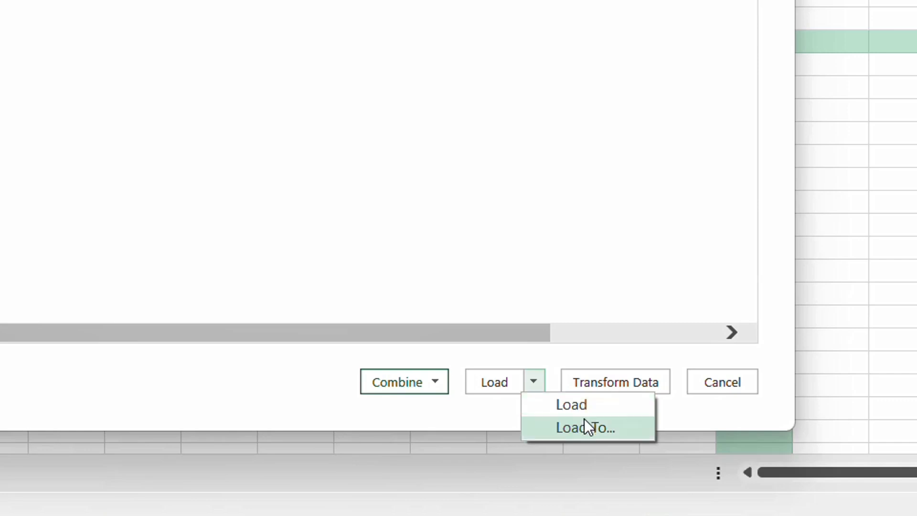
click(609, 236)
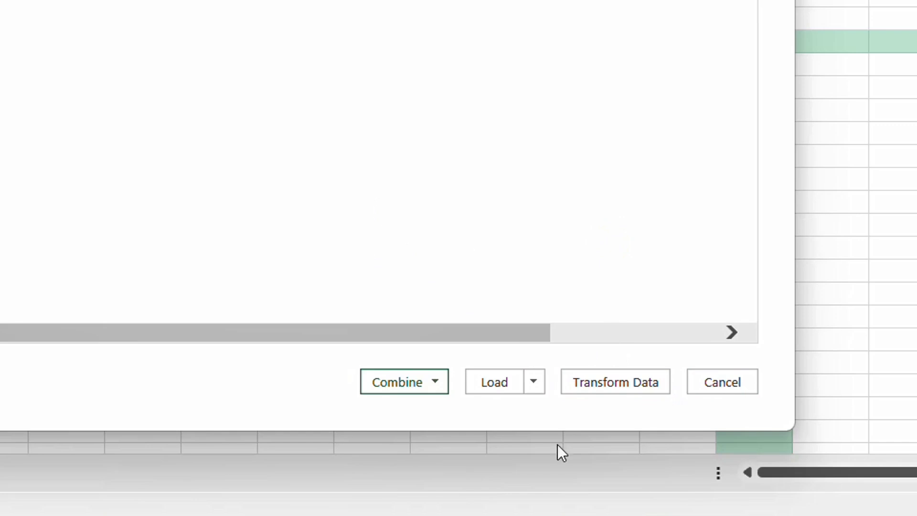
click(436, 384)
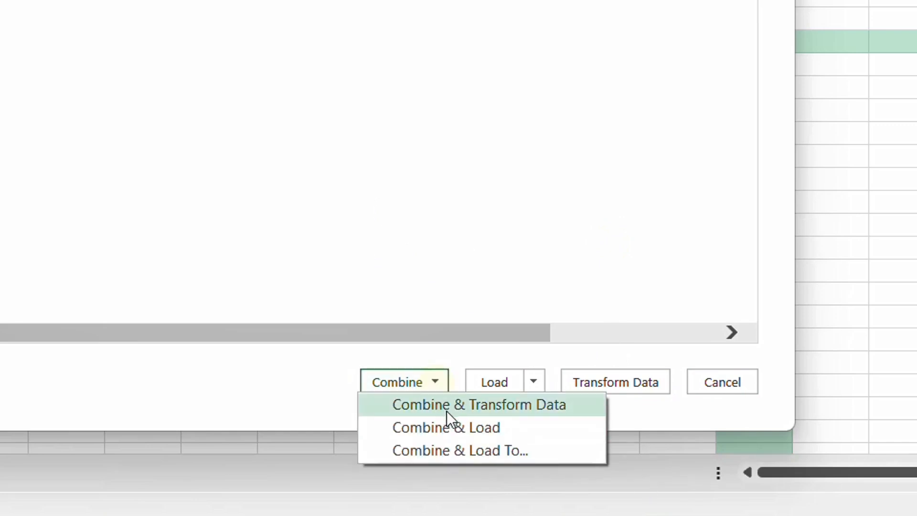
click(239, 380)
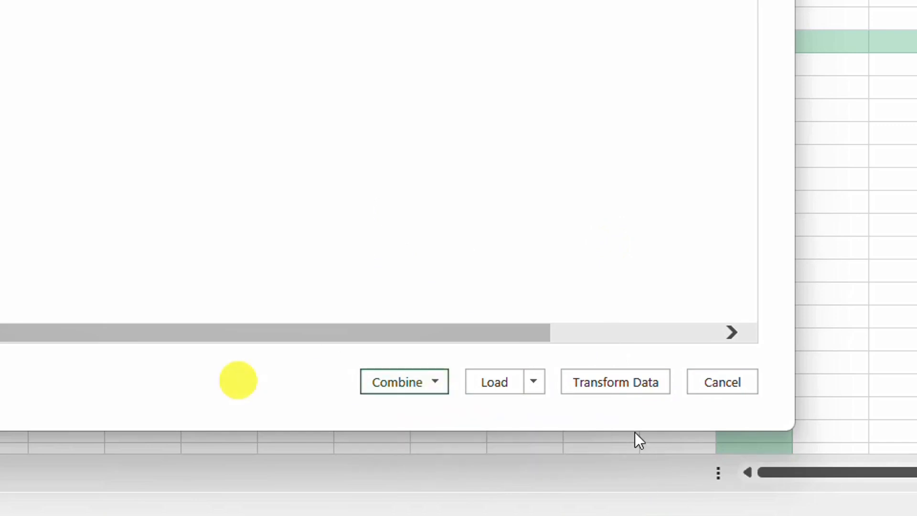
- Open the folder's file list in the Power Query Editor with Transform Data and inspect the first two Binary entries
click(615, 387)
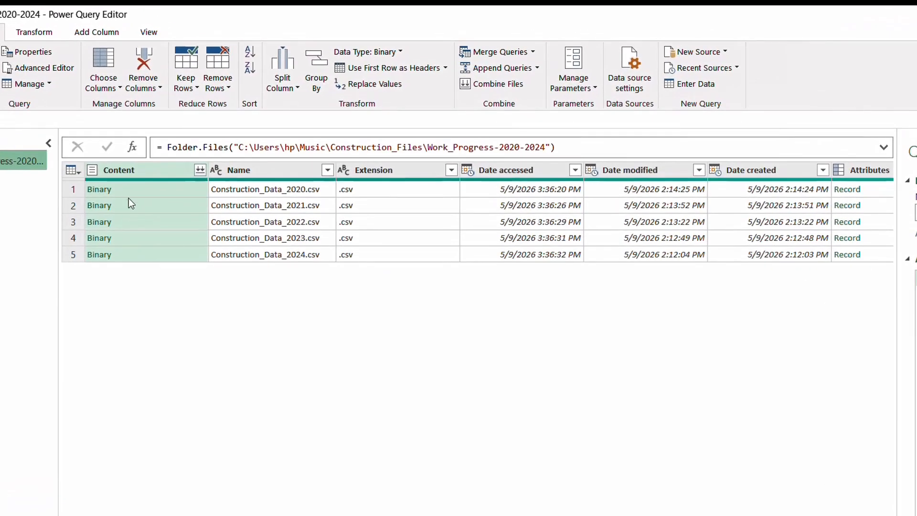
click(124, 194)
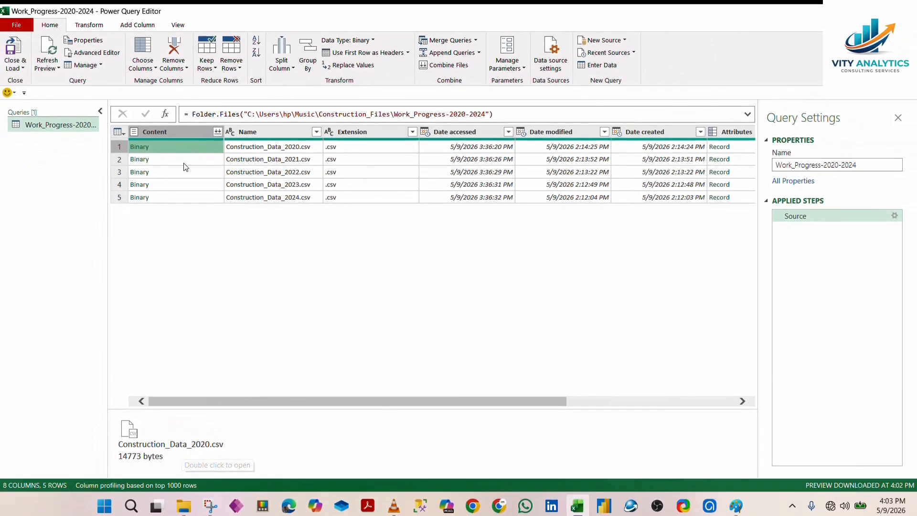
click(183, 161)
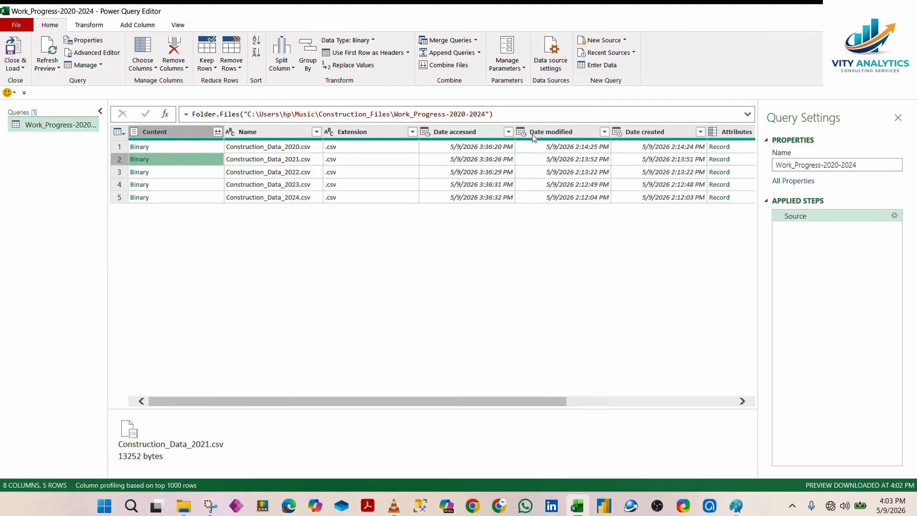
- Remove every column except Content and combine the files, using the first file as sample with a comma delimiter
right_click(169, 131)
click(224, 167)
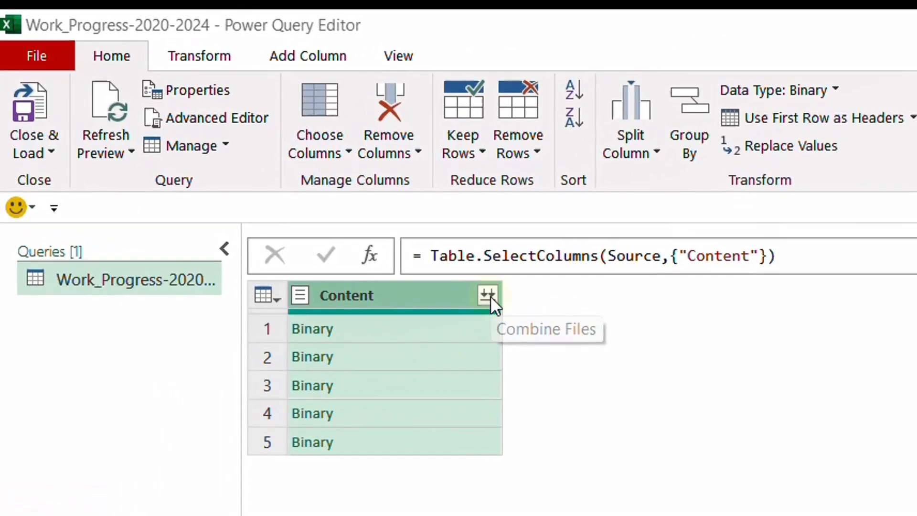
click(218, 132)
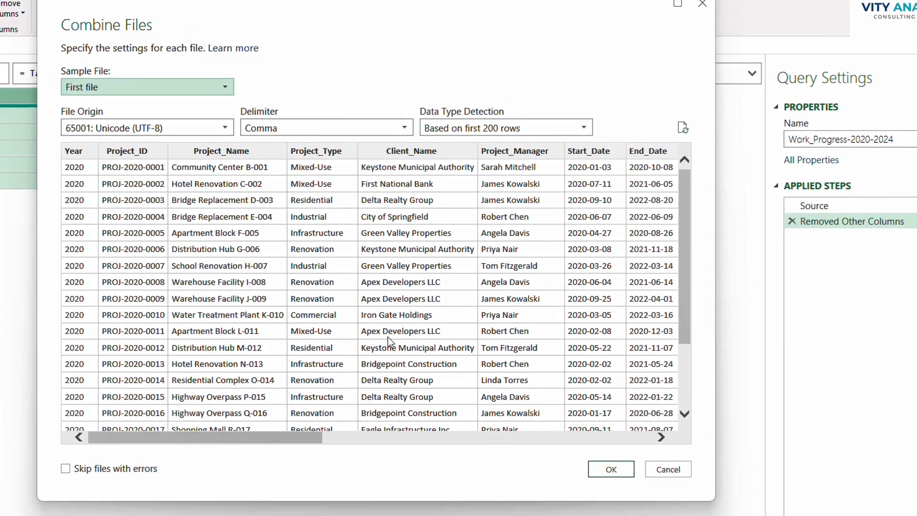
click(619, 466)
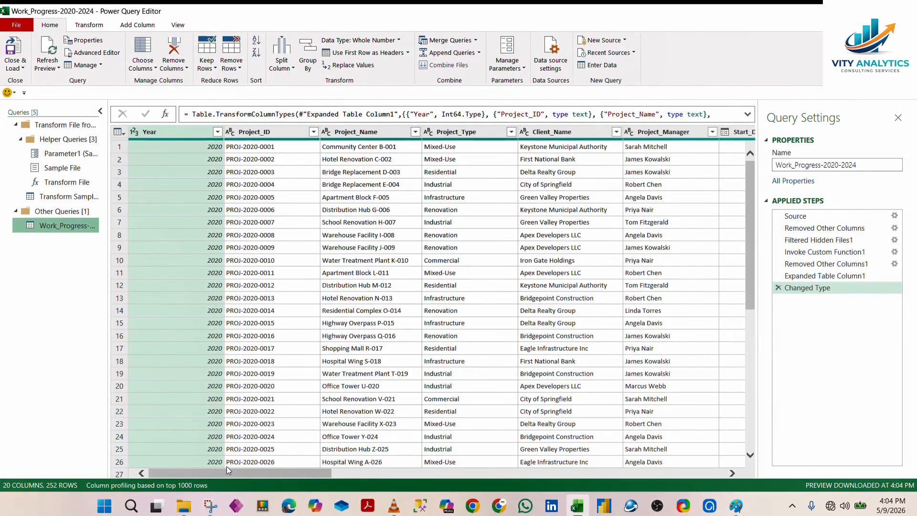
- Check the years listed in the Year column's filter and apply it with 2020 to 2024 all selected
drag(233, 476, 213, 457)
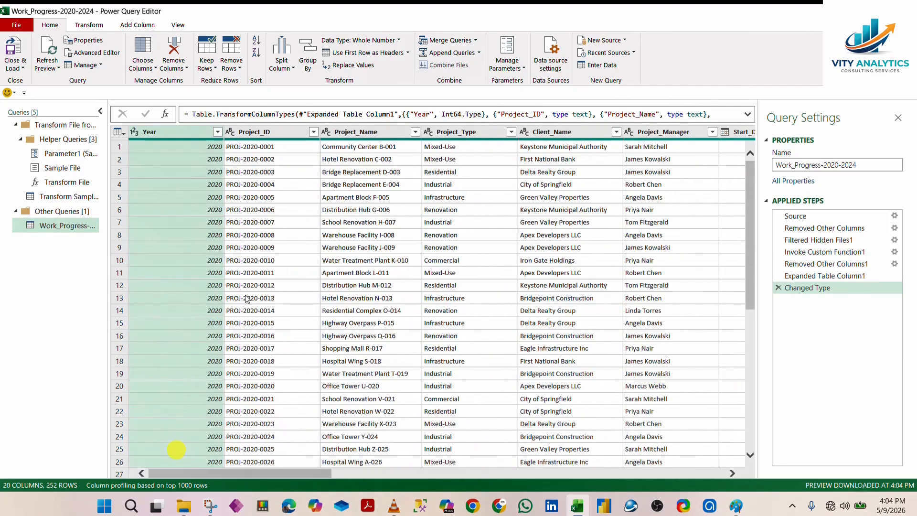
click(218, 131)
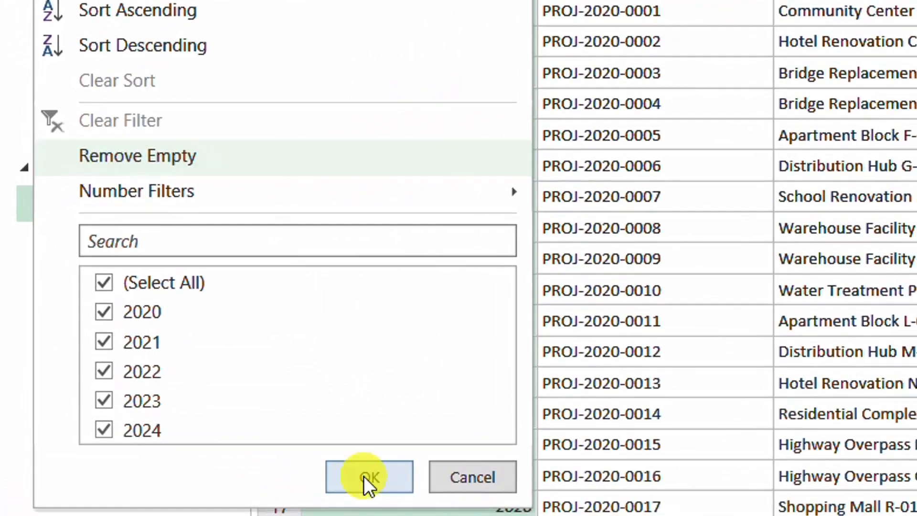
click(156, 336)
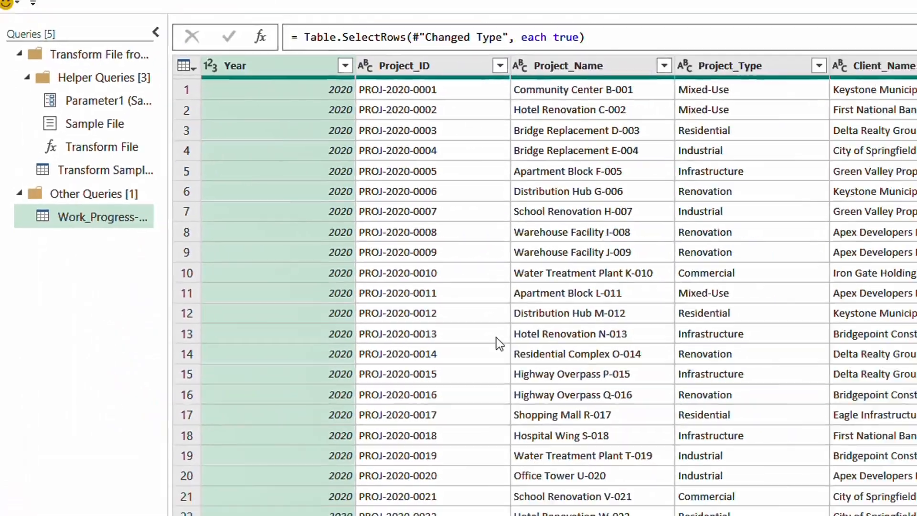
- Look through the columns of the combined table and load the Work_Progress-2020-2024 query into a new worksheet
click(717, 383)
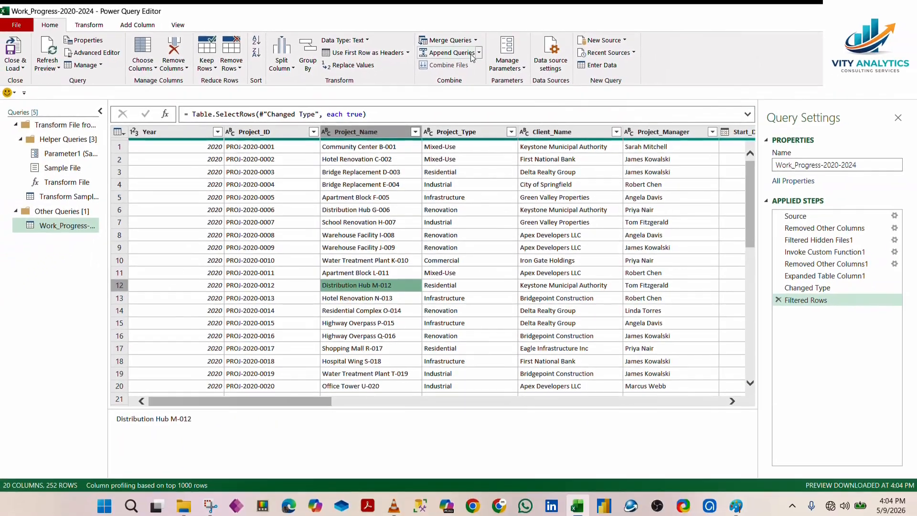
click(441, 174)
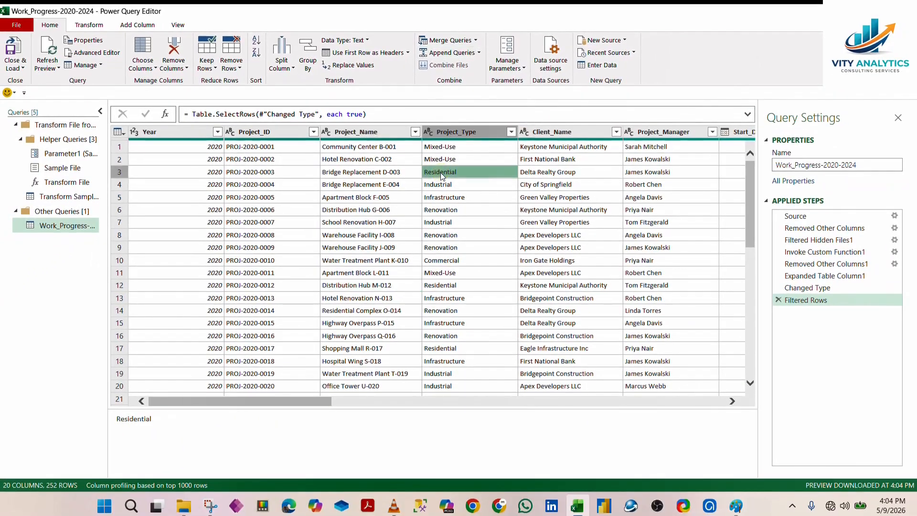
click(382, 161)
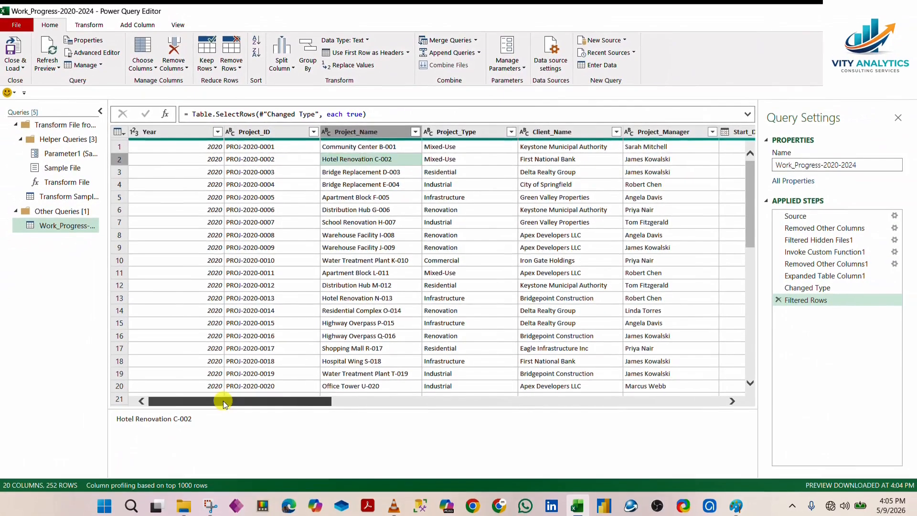
drag(222, 400, 185, 387)
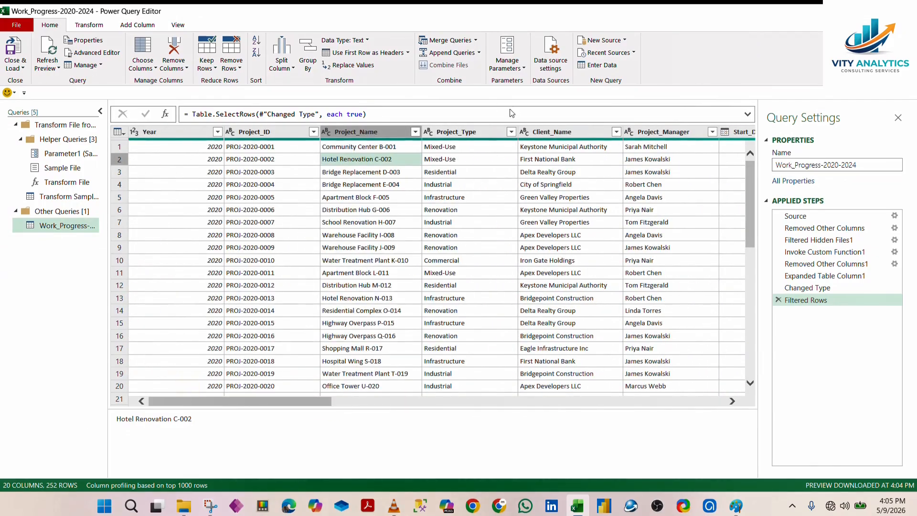
click(476, 133)
click(577, 132)
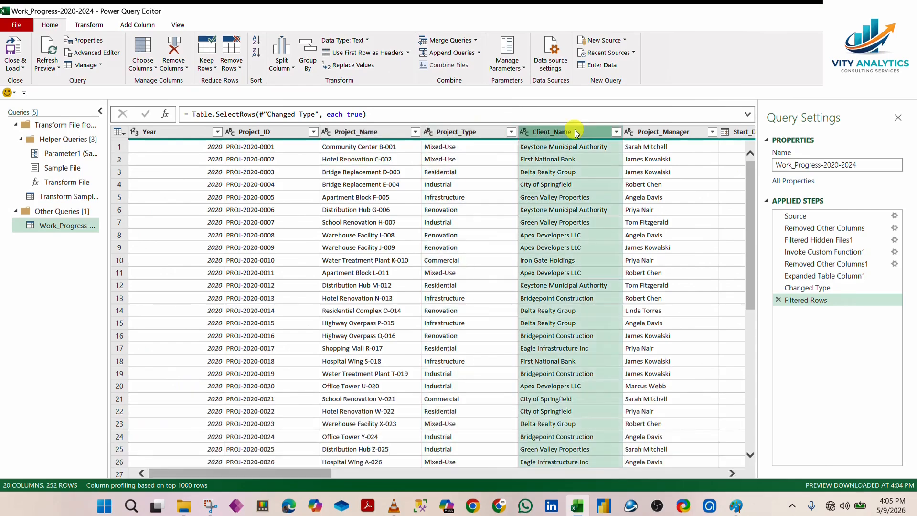
click(163, 132)
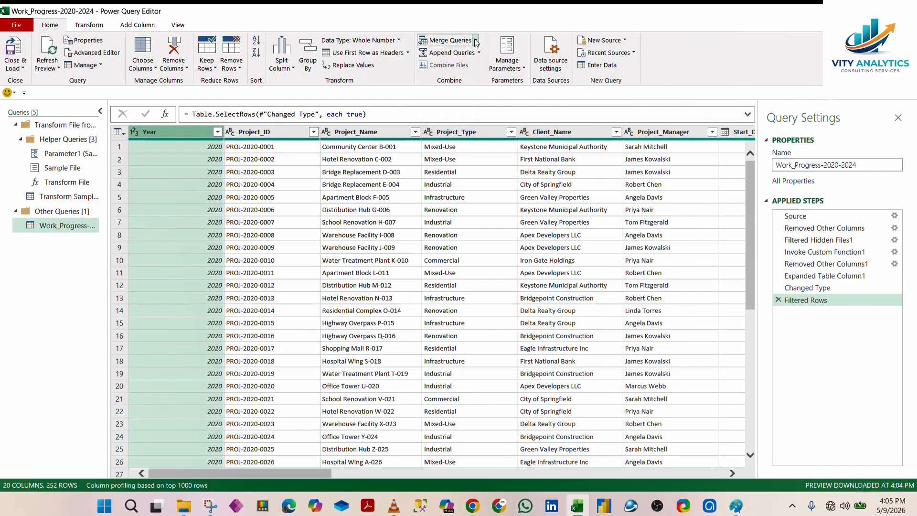
click(279, 132)
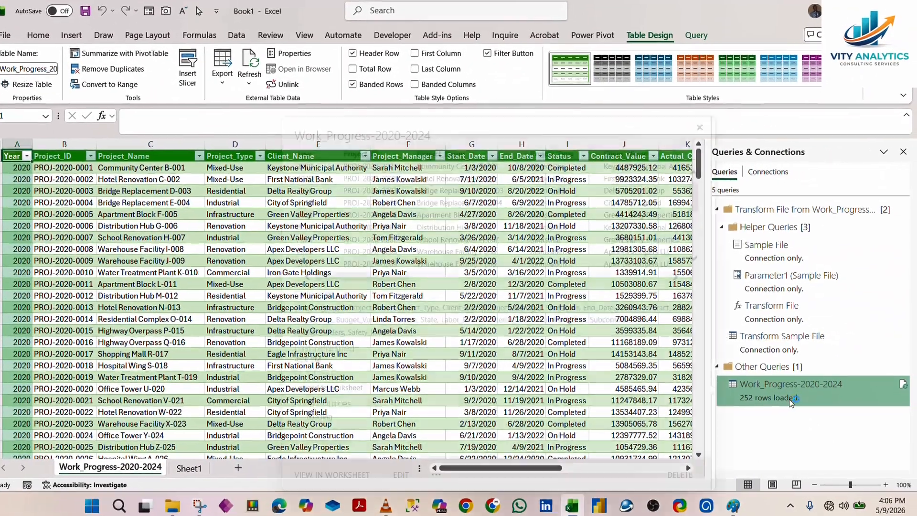
mouse_move(779, 409)
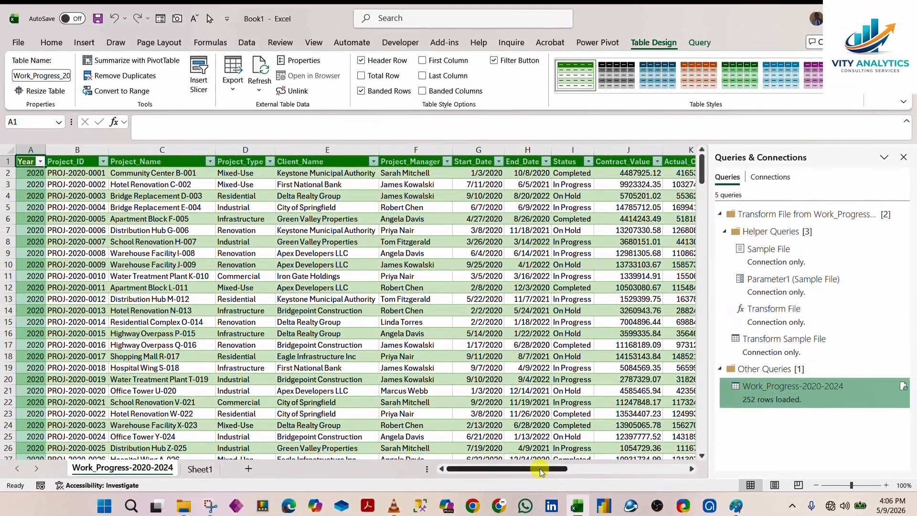
- Check which years the Year column's filter lists in the loaded worksheet table, leaving the table unfiltered
drag(216, 421, 199, 410)
drag(529, 462, 529, 461)
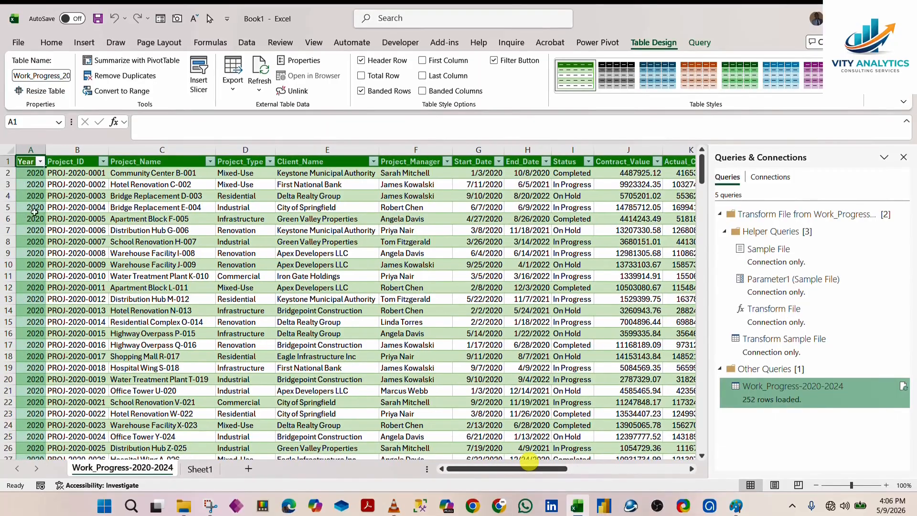
click(41, 162)
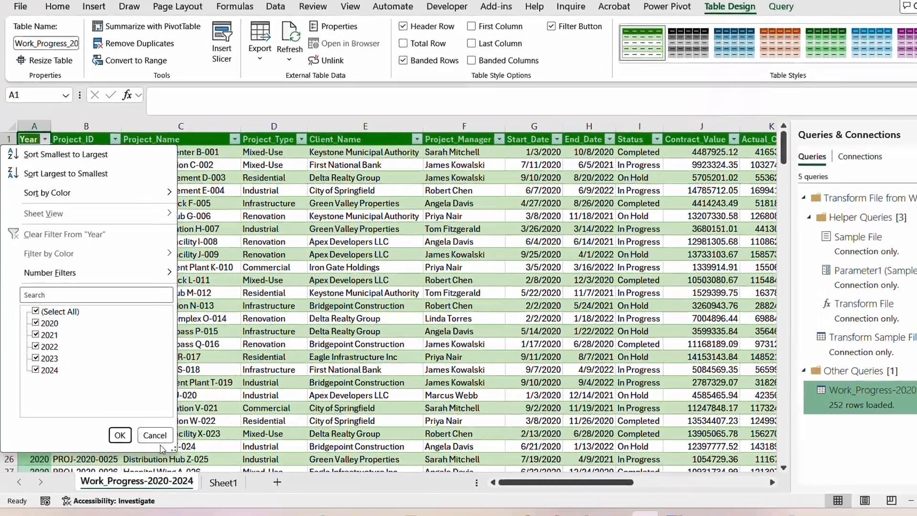
click(139, 428)
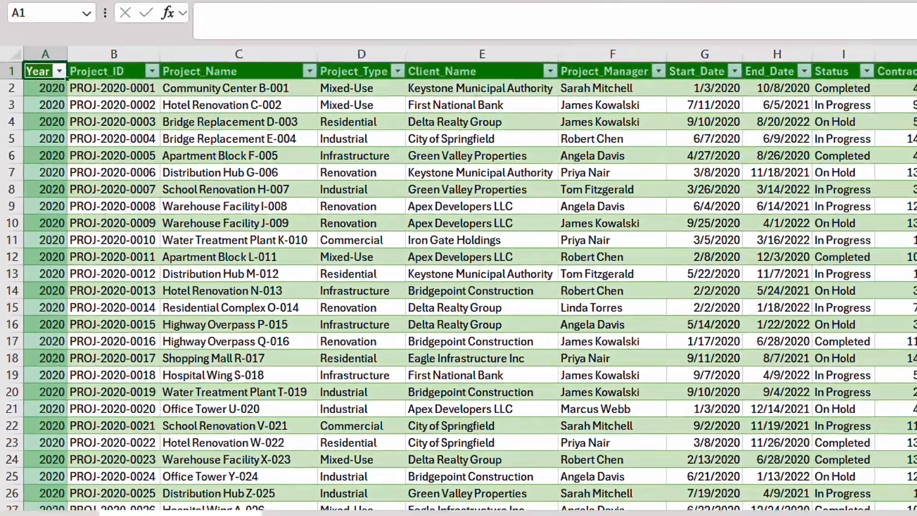
- Switch to File Explorer, move the Construction_Data CSV file from Construction_Files into the Work_Progress folder, and return to the Excel workbook
mouse_move(184, 506)
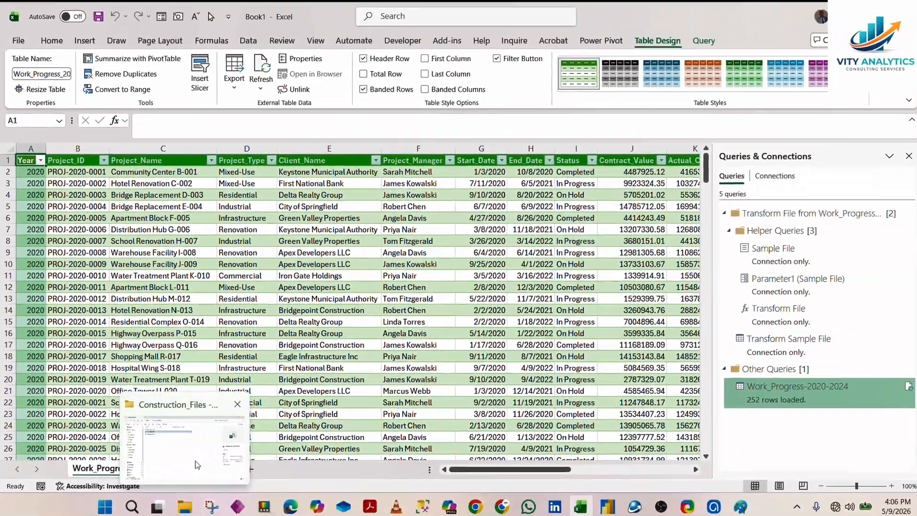
click(191, 459)
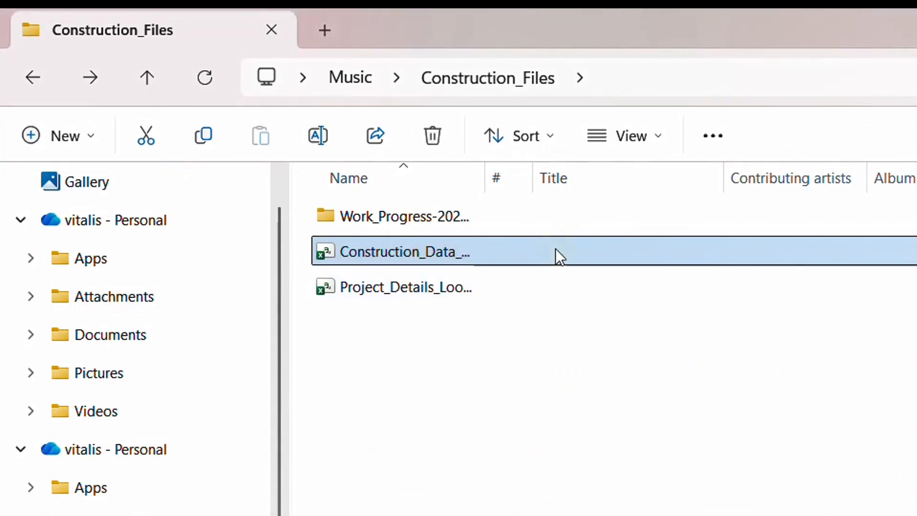
drag(554, 249, 423, 212)
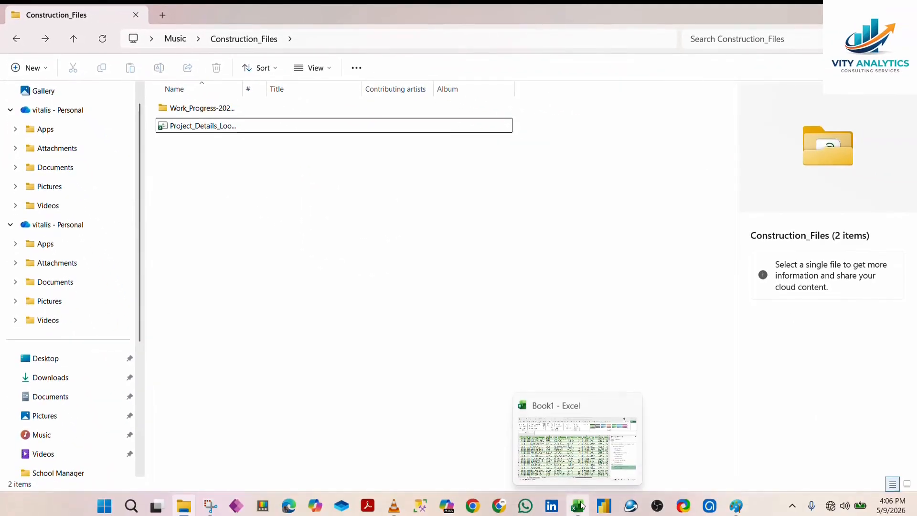
click(556, 447)
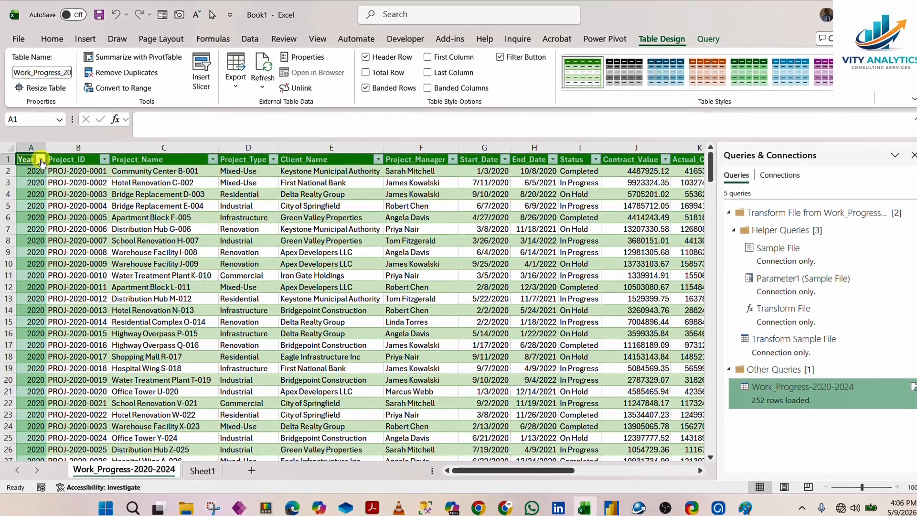
- Refresh the workbook's query data, checking the years listed in the Year column's filter before and after
click(41, 162)
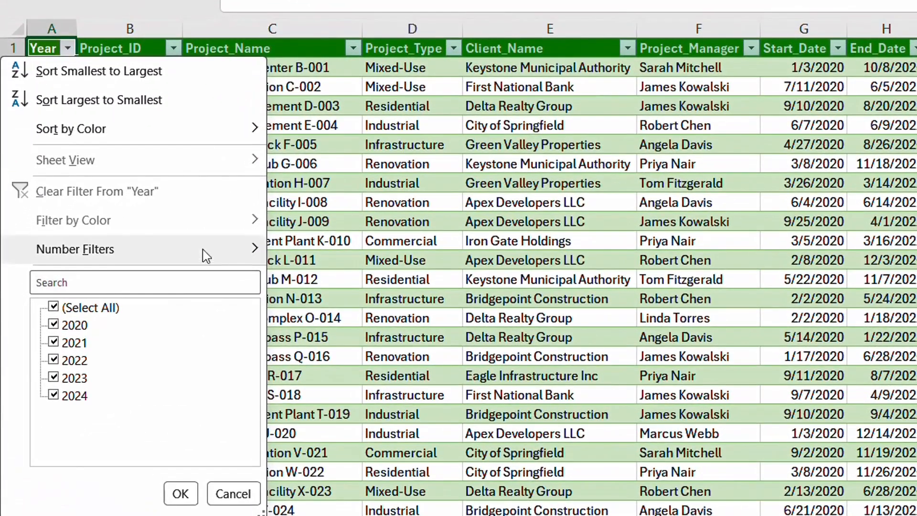
click(151, 466)
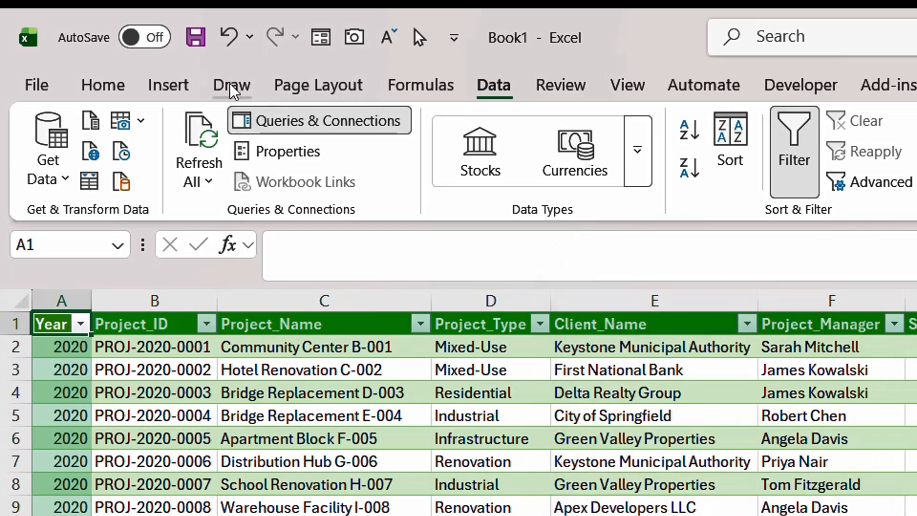
click(213, 175)
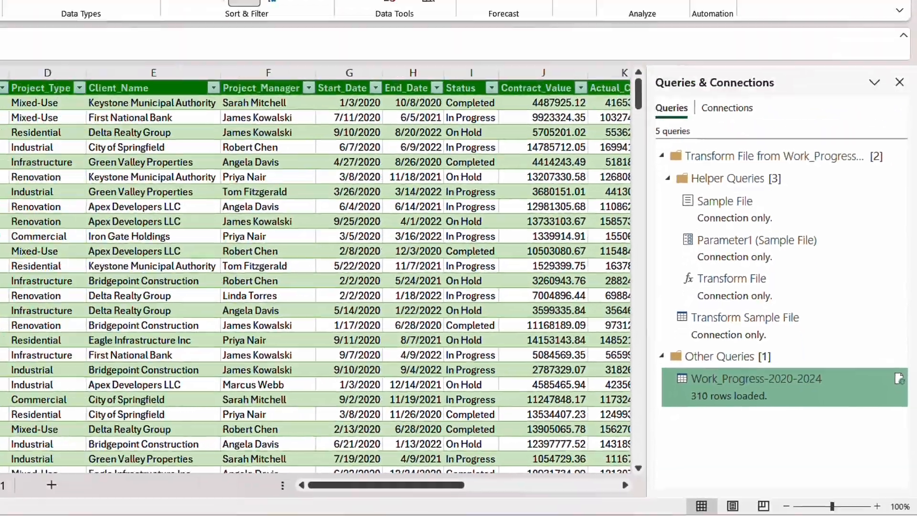
click(41, 161)
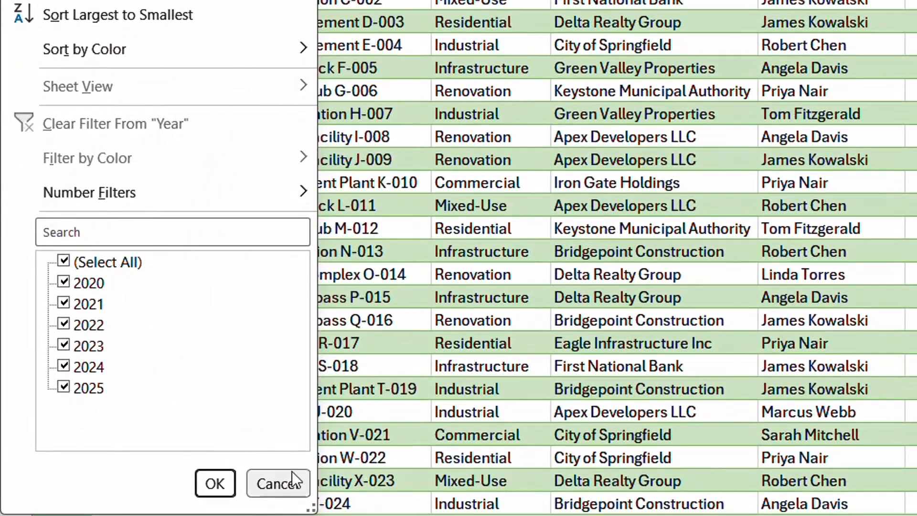
click(291, 471)
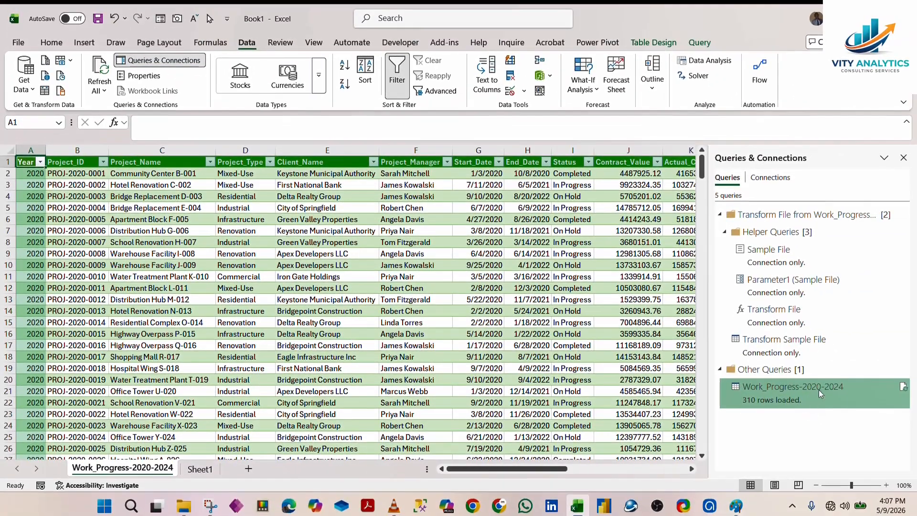
- Open the Work_Progress-2020-2024 query for editing and import Project_Details_Lookup.csv as a new Text/CSV source with a comma delimiter
mouse_move(860, 397)
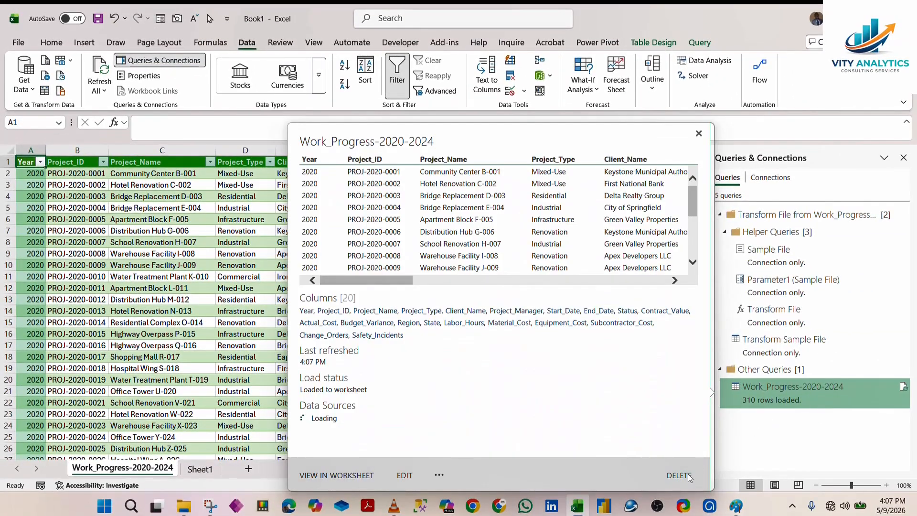
click(404, 475)
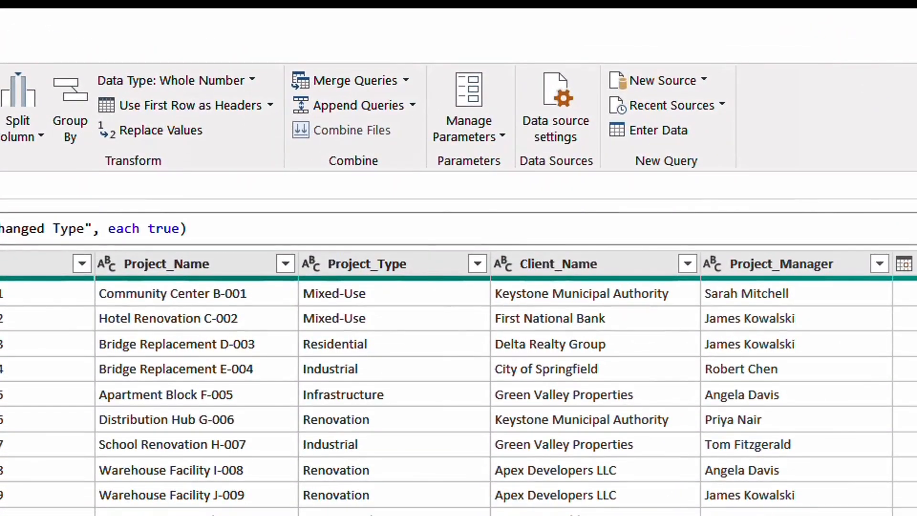
click(706, 80)
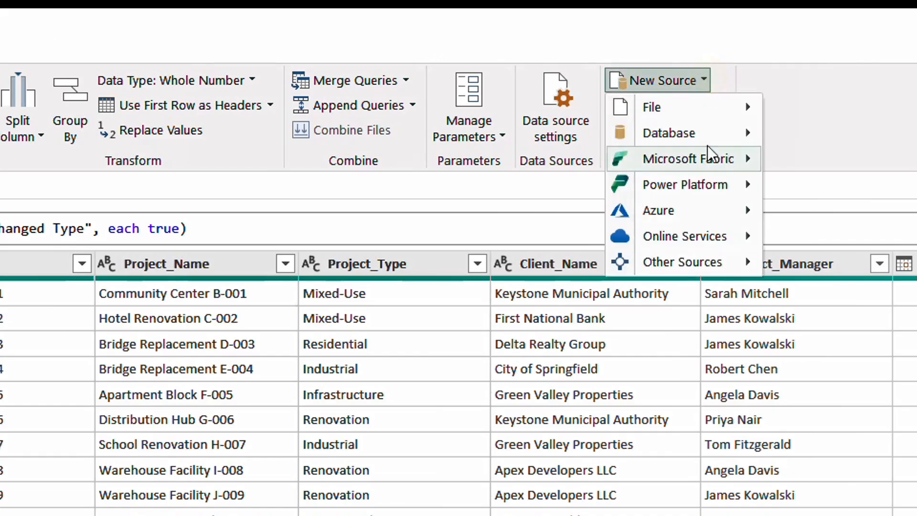
mouse_move(700, 117)
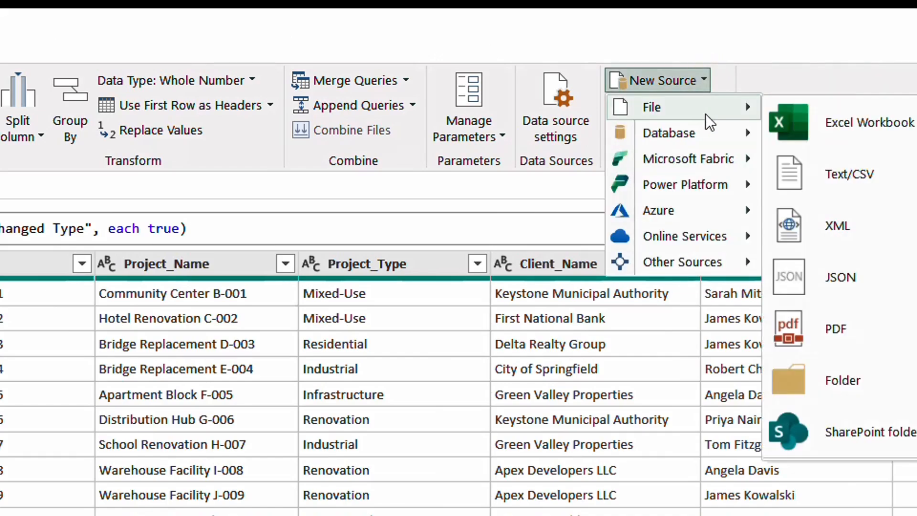
click(858, 173)
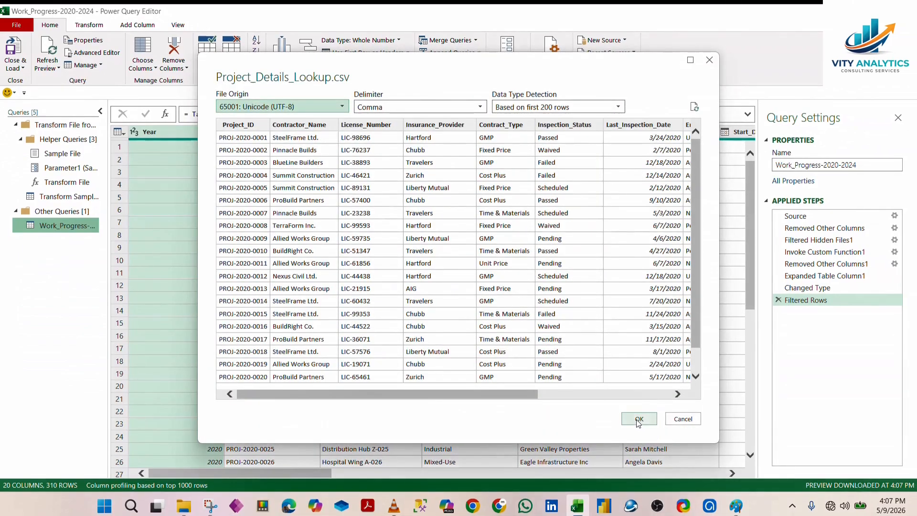
click(639, 418)
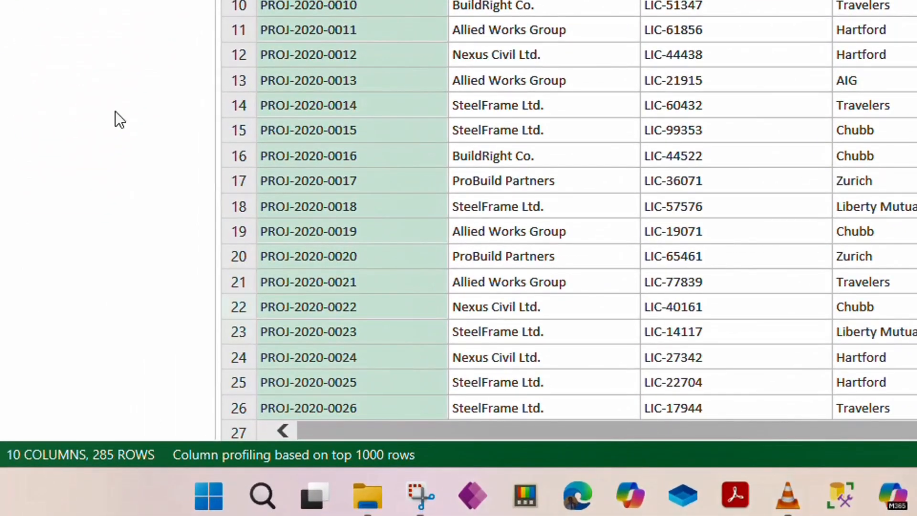
- Compare the Work_Progress-2020-2024 and Project_Details_Lookup queries, examining their columns and row counts
click(85, 1)
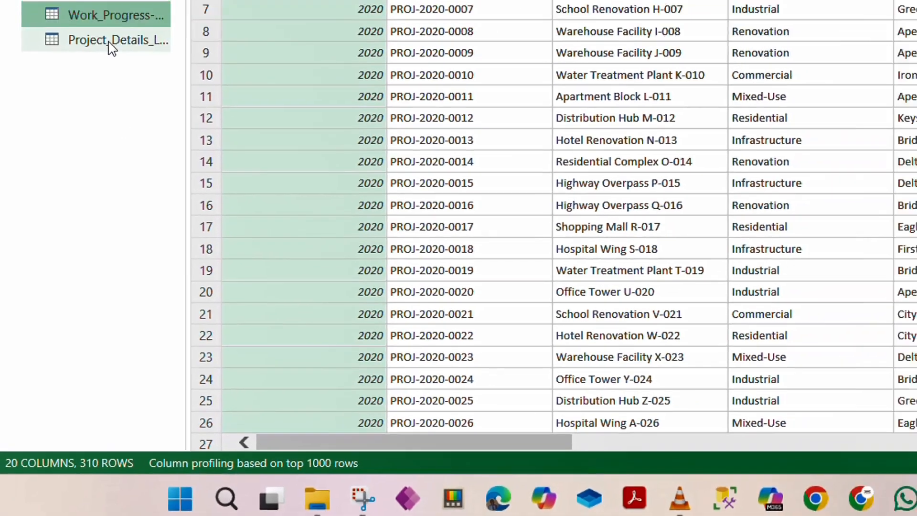
click(110, 43)
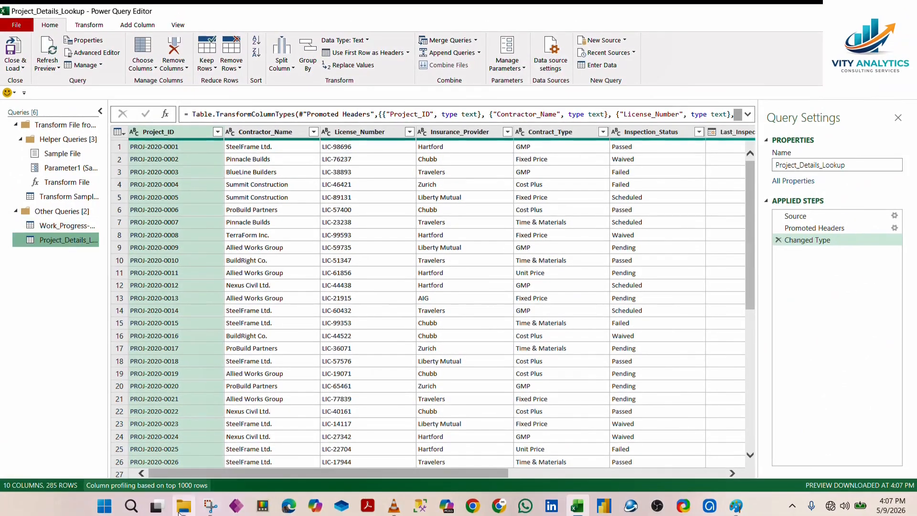
mouse_move(208, 474)
mouse_down()
mouse_move(330, 489)
mouse_move(216, 468)
mouse_up()
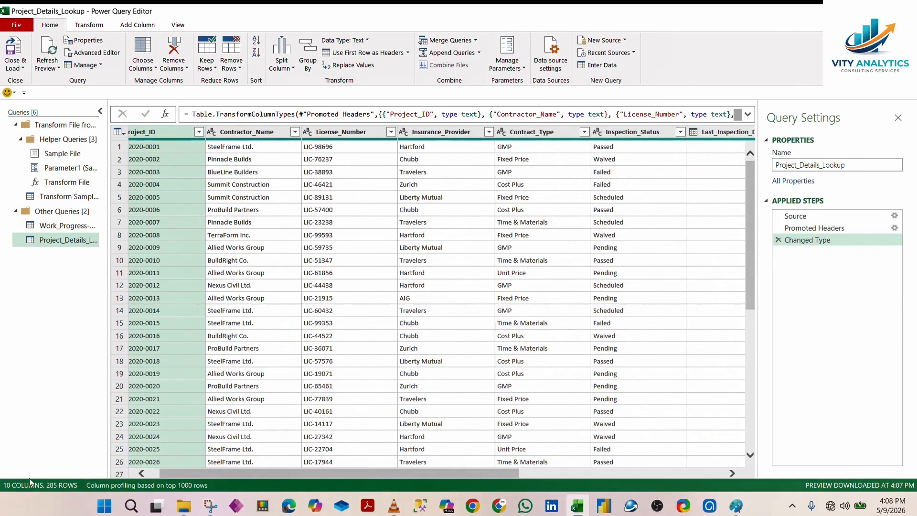
drag(327, 474, 265, 465)
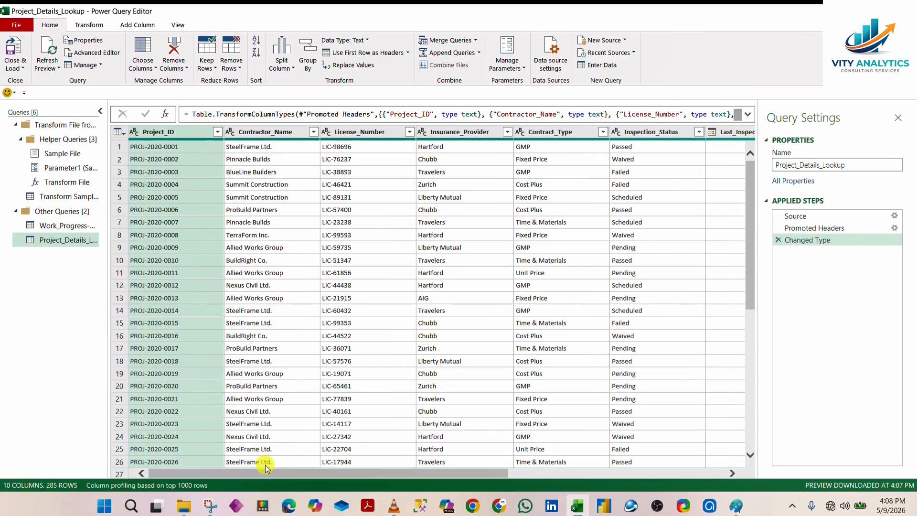
- Set up a merge as a new query of Work_Progress-2020-2024 with Project_Details_Lookup, matching both tables on Project_ID
click(74, 227)
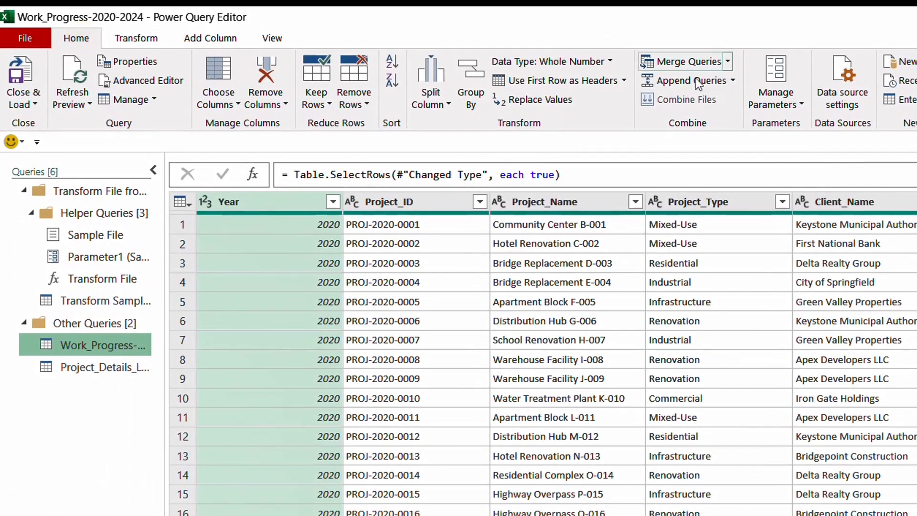
click(728, 64)
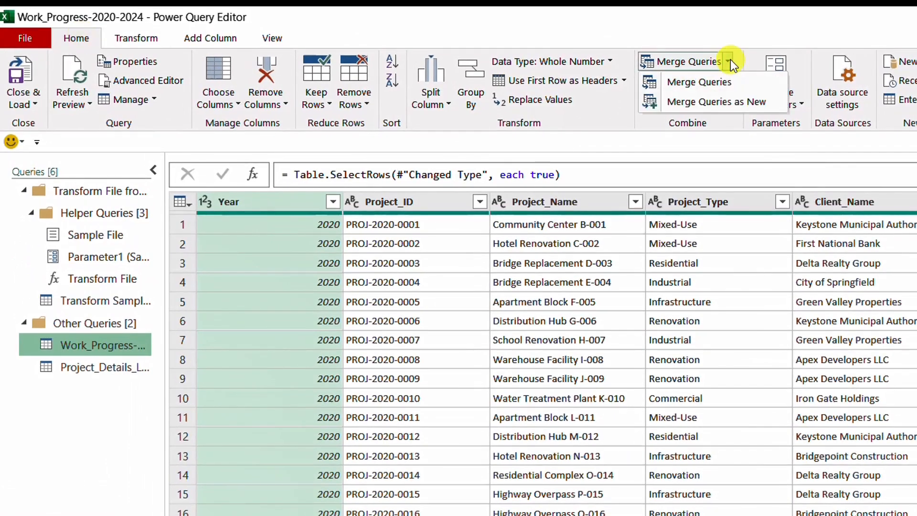
click(748, 104)
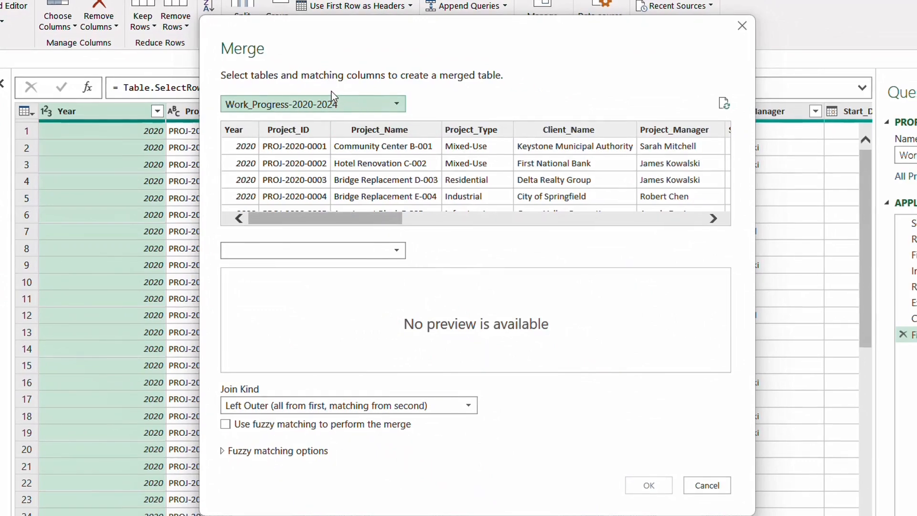
click(398, 252)
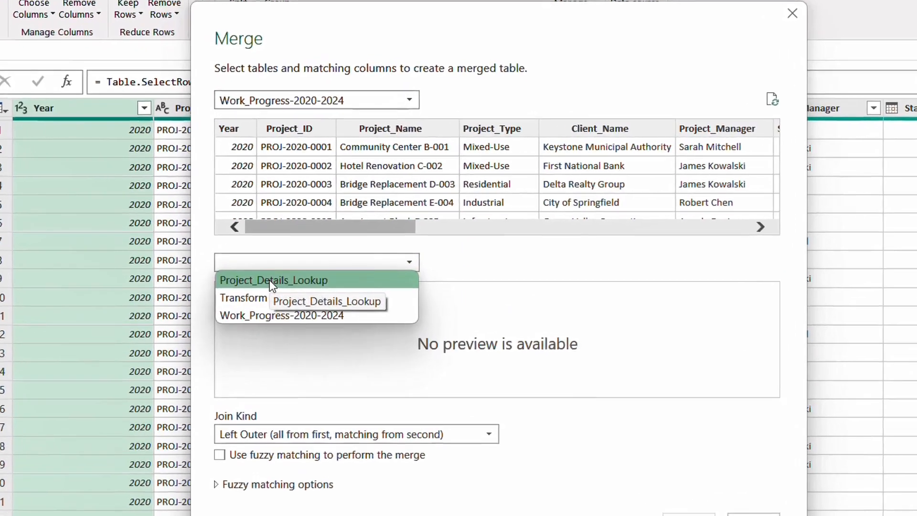
click(270, 267)
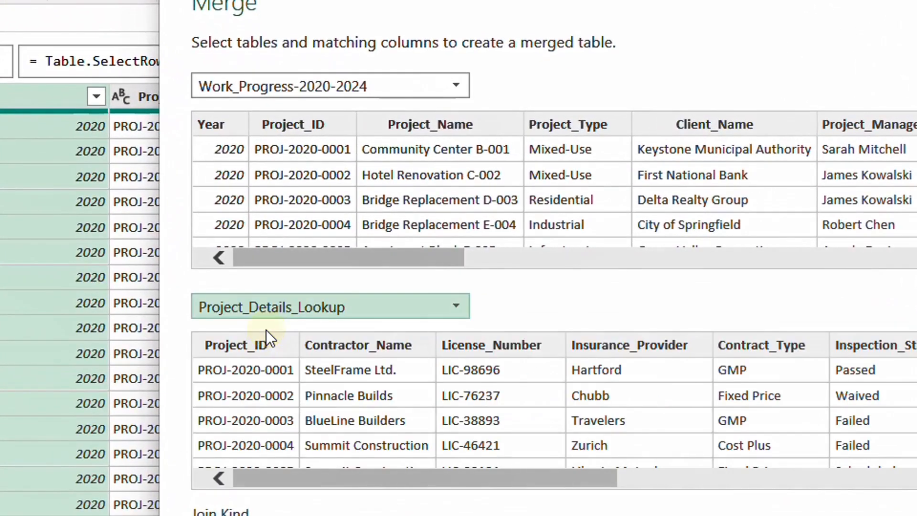
click(333, 124)
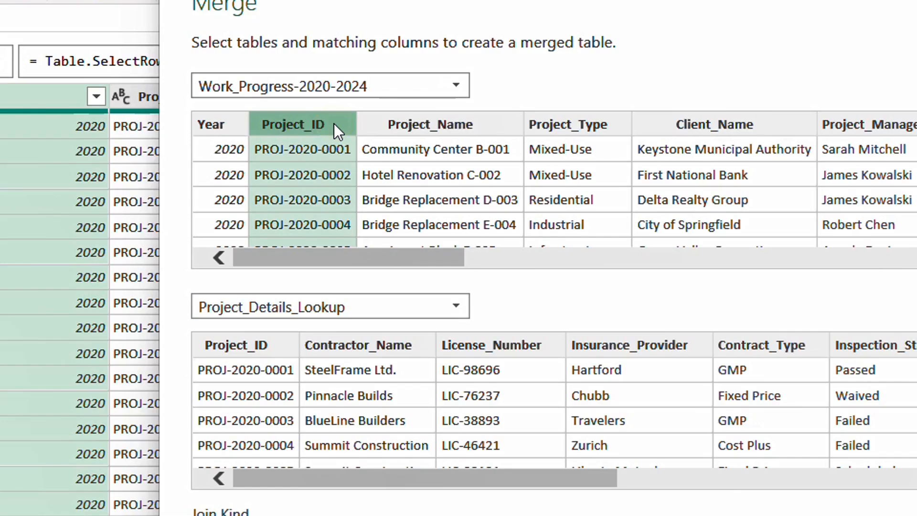
click(263, 342)
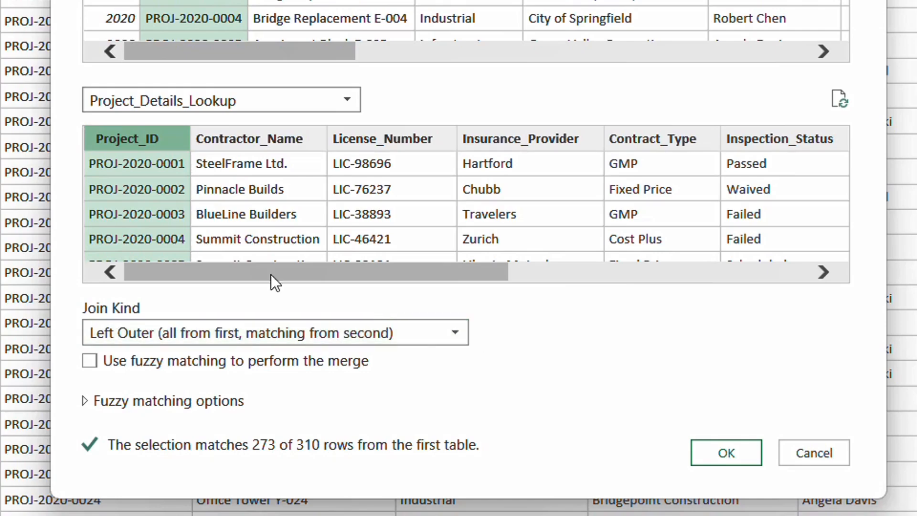
- Review the join kinds, complete the merge as Left Outer, and rename the resulting query Full Merged
click(460, 335)
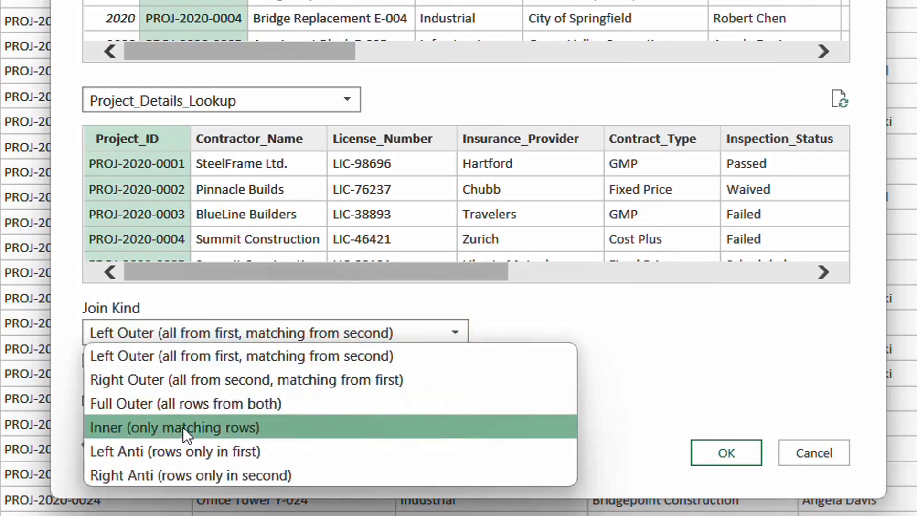
click(566, 309)
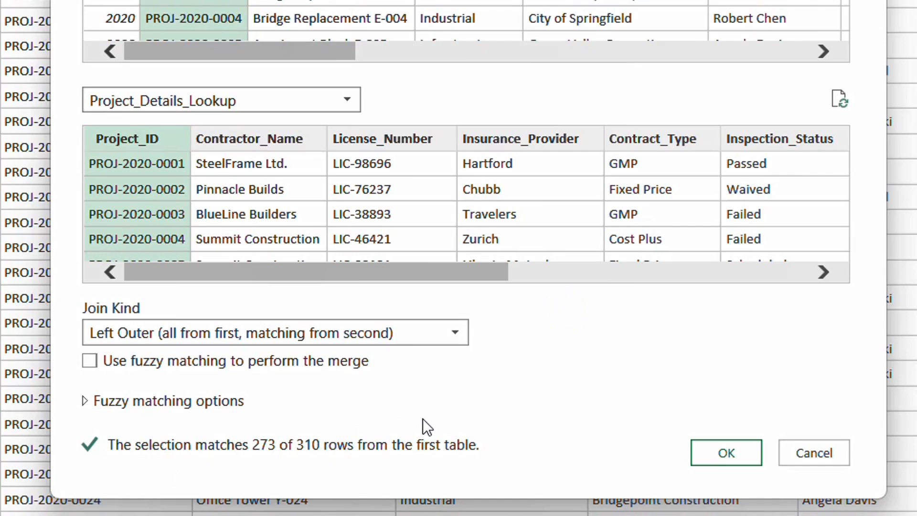
drag(406, 271, 317, 269)
click(718, 451)
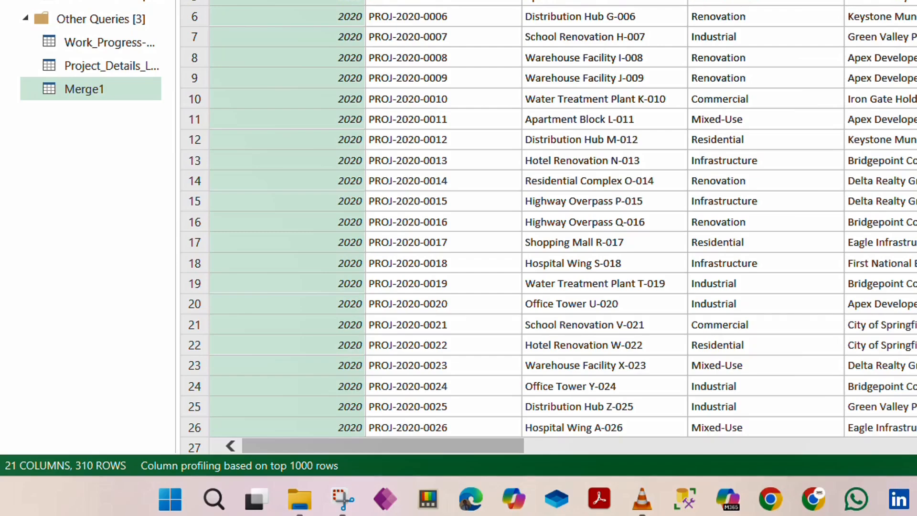
key(Return)
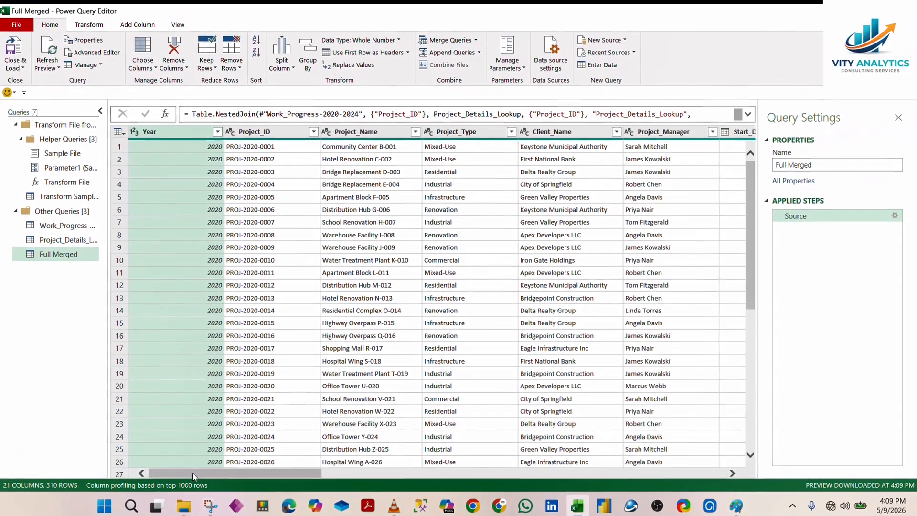
- Expand the Project_Details_Lookup column in Full Merged with every field except Project_ID, without using the original column name as prefix
drag(310, 446, 310, 446)
drag(191, 471, 723, 474)
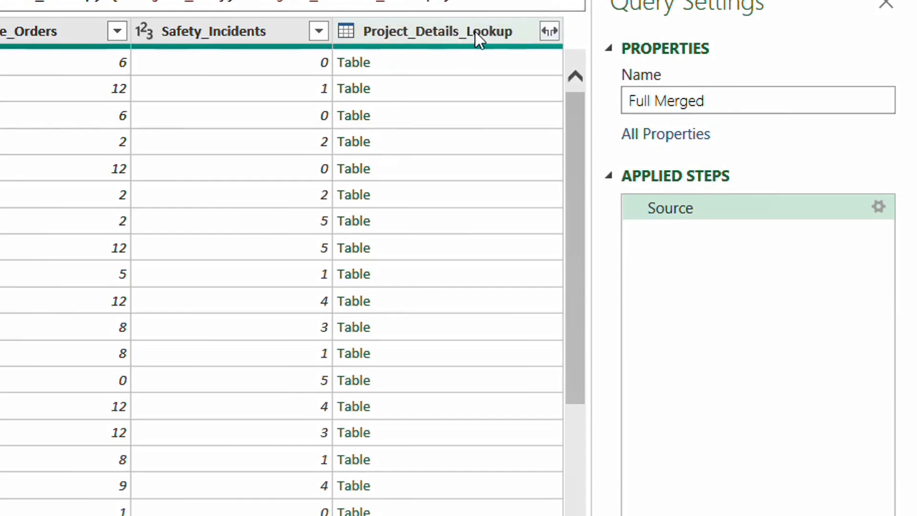
click(554, 38)
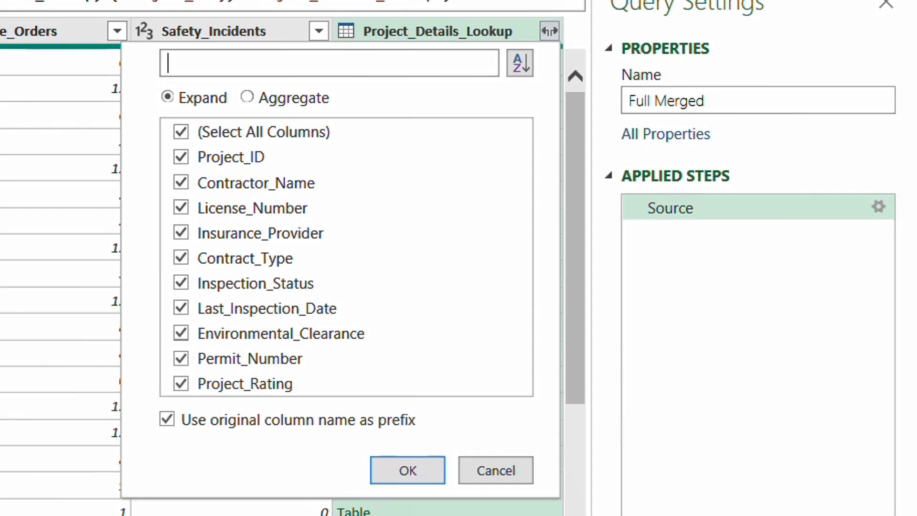
click(182, 159)
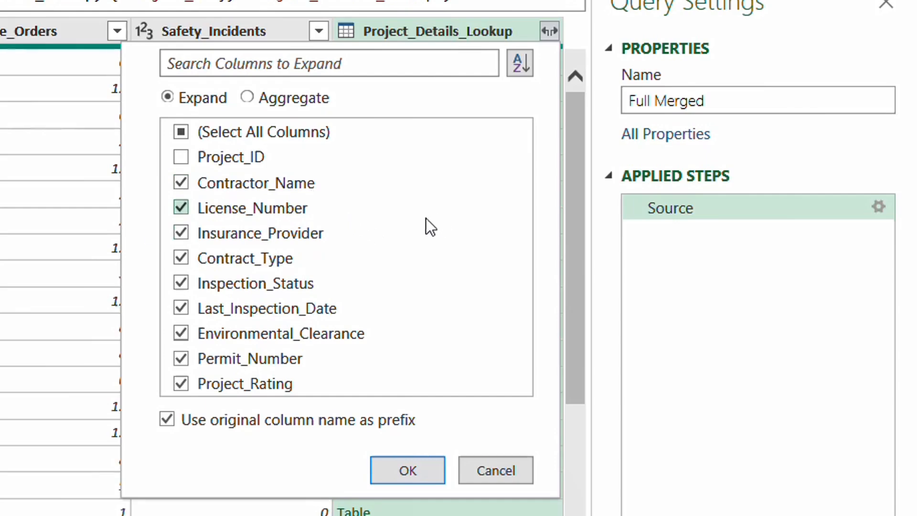
click(176, 422)
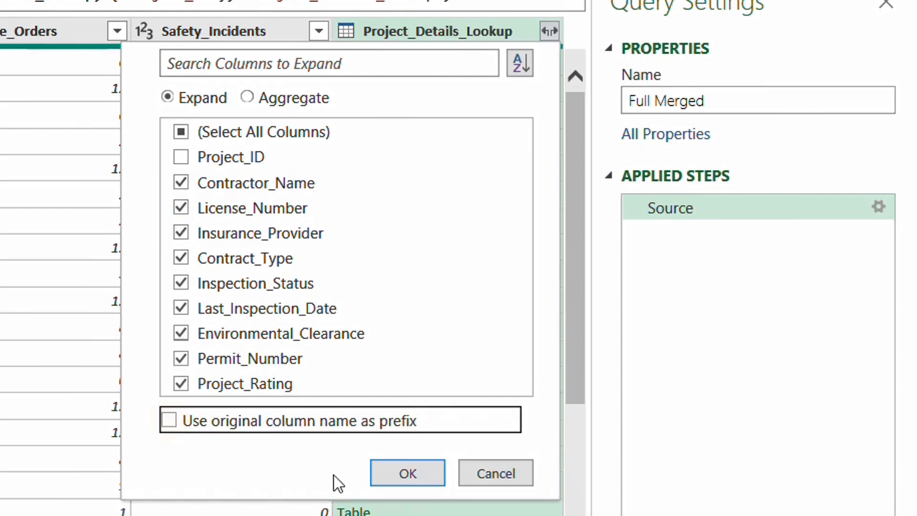
click(400, 466)
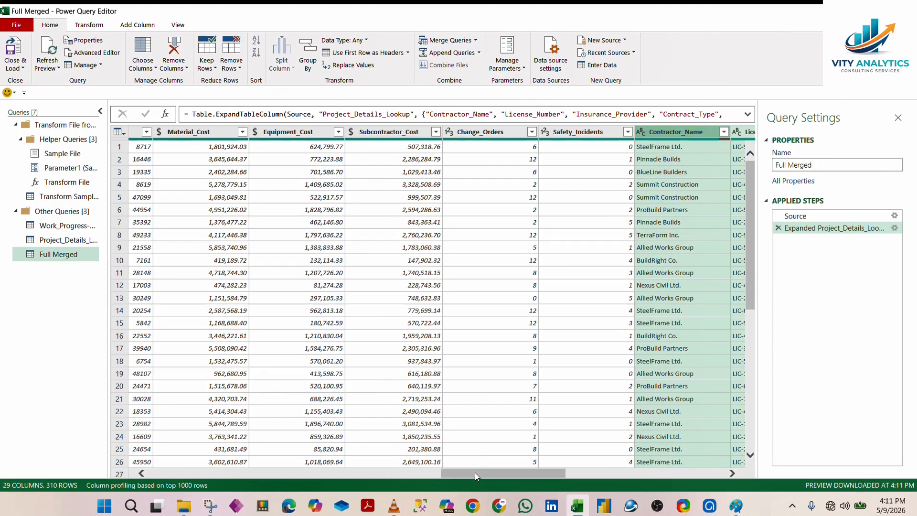
- Review the columns of the expanded Full Merged query, and close and load the queries into the Excel workbook
drag(475, 472, 549, 464)
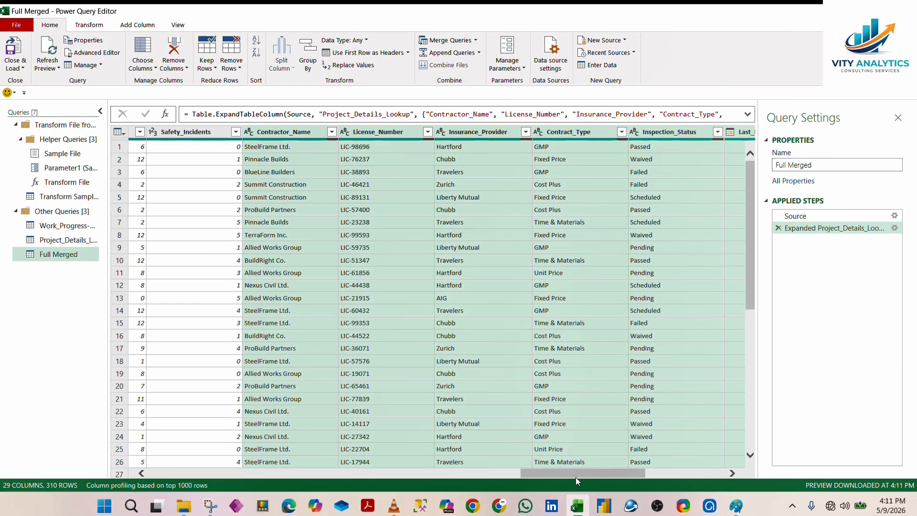
drag(572, 472, 309, 430)
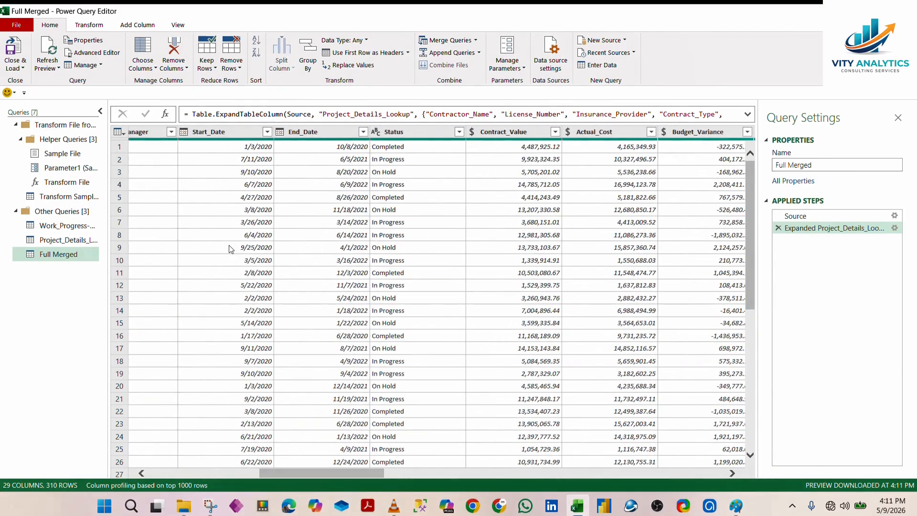
drag(329, 473, 186, 452)
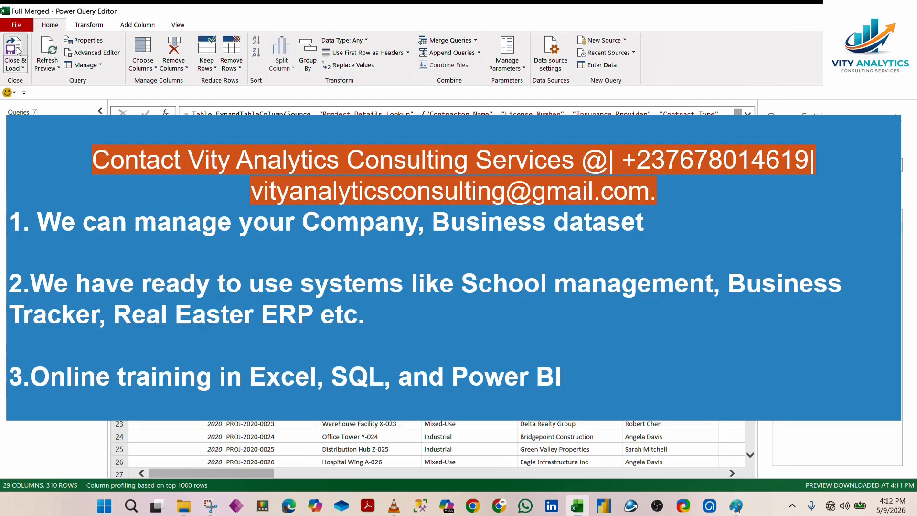
click(17, 50)
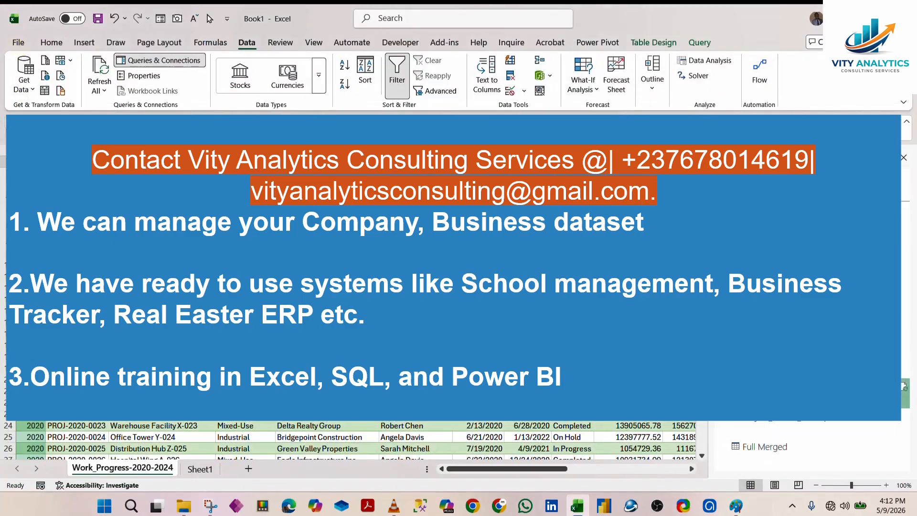